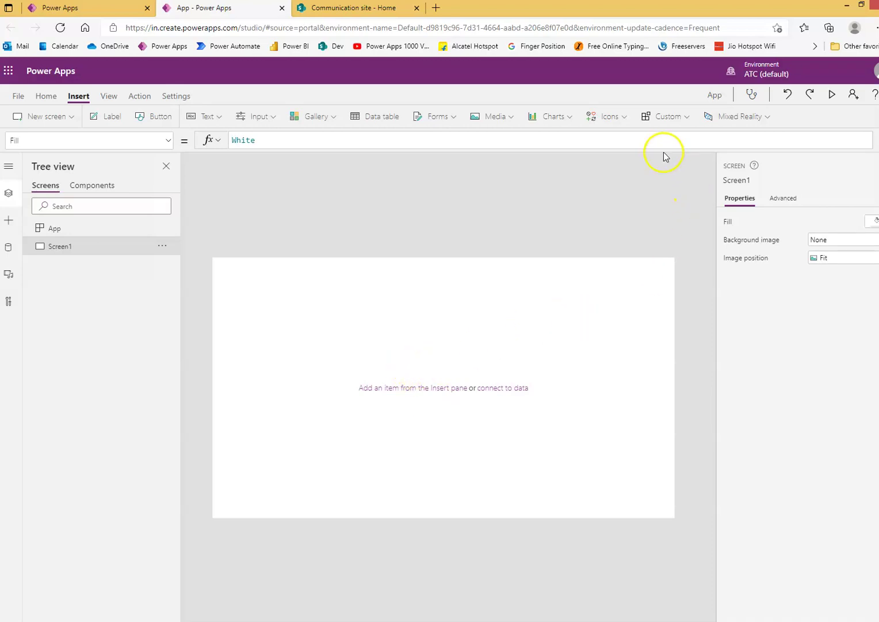
- Open the chart options on Screen1 and dismiss them without inserting a chart
click(571, 119)
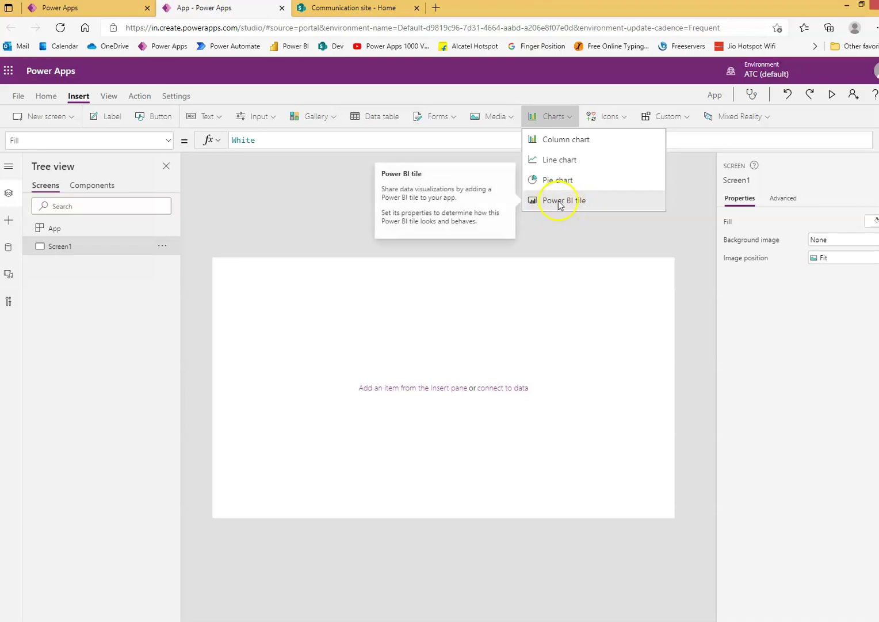
click(509, 293)
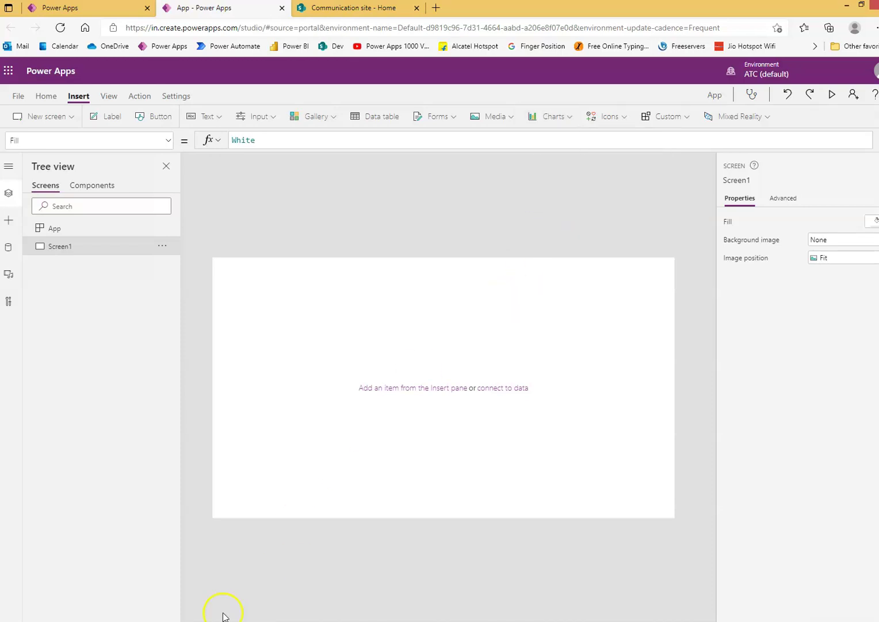
- On the Communication site, go to Site contents and choose New > App
click(362, 8)
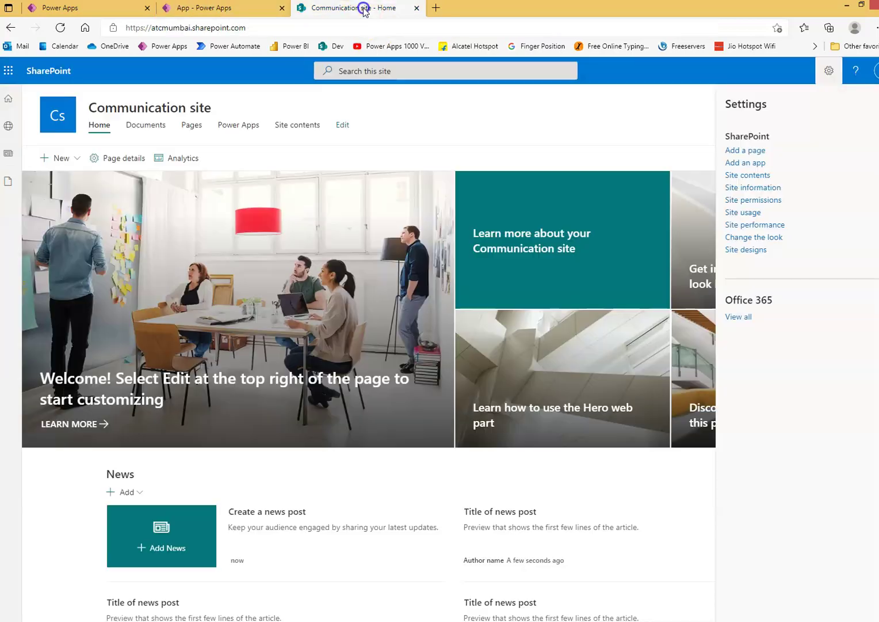
click(290, 27)
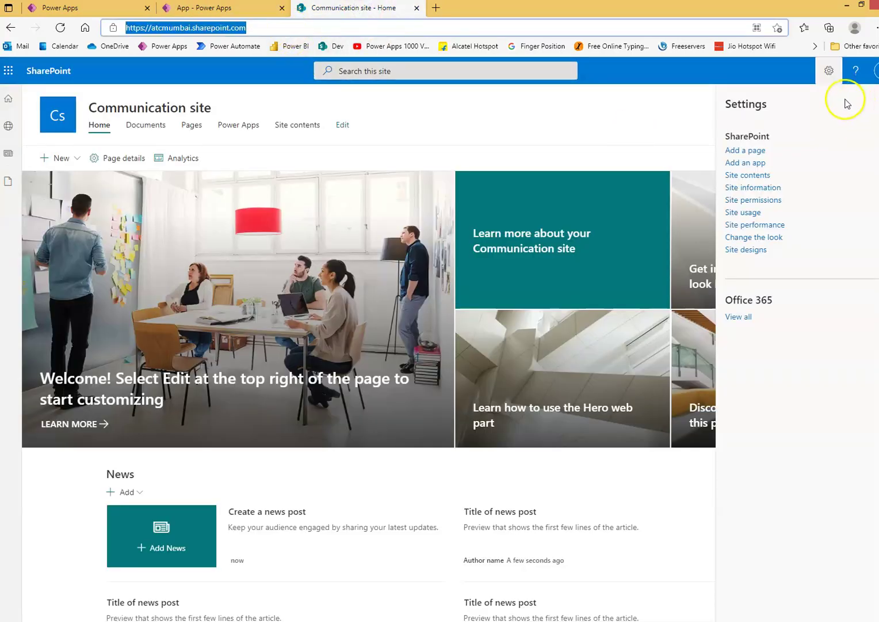
click(759, 175)
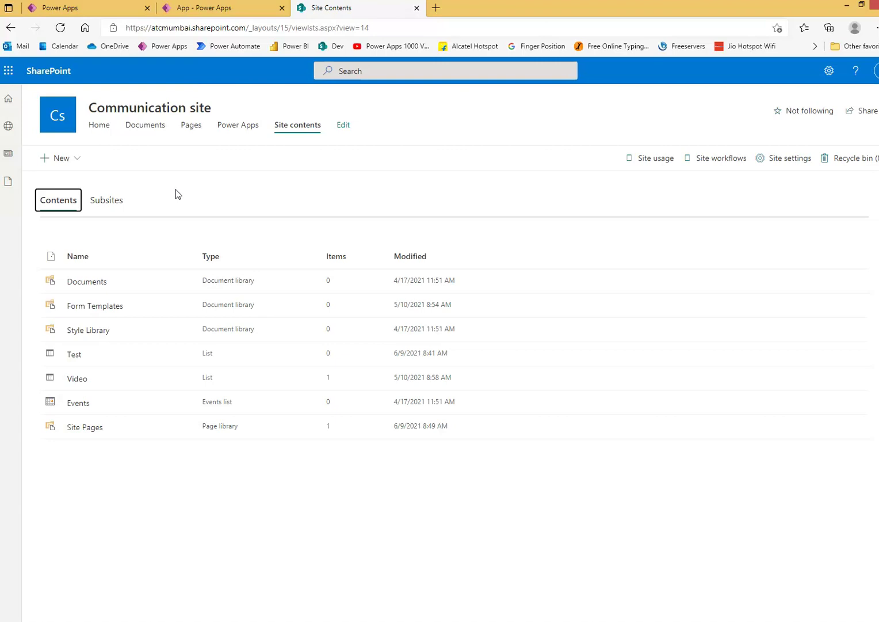
click(77, 158)
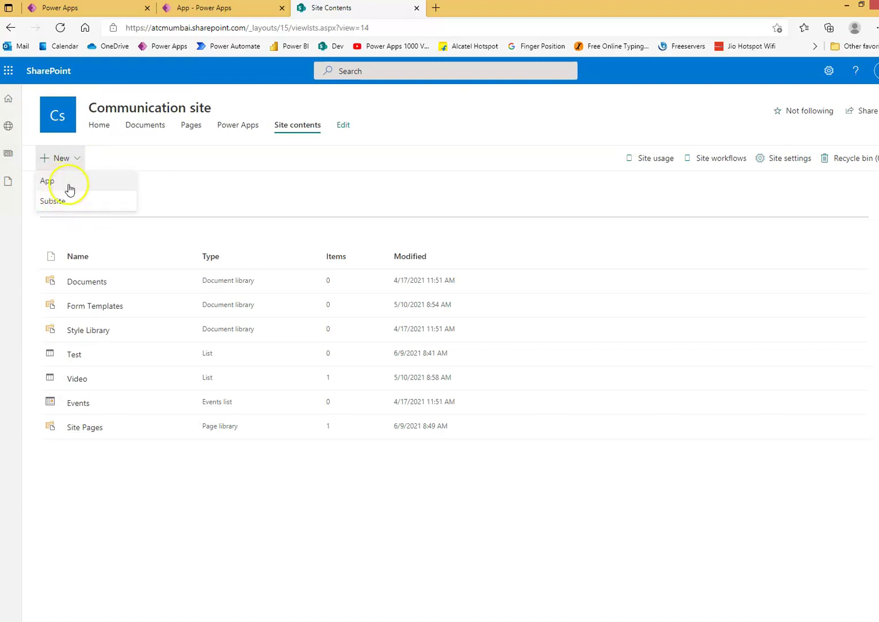
click(66, 183)
click(473, 260)
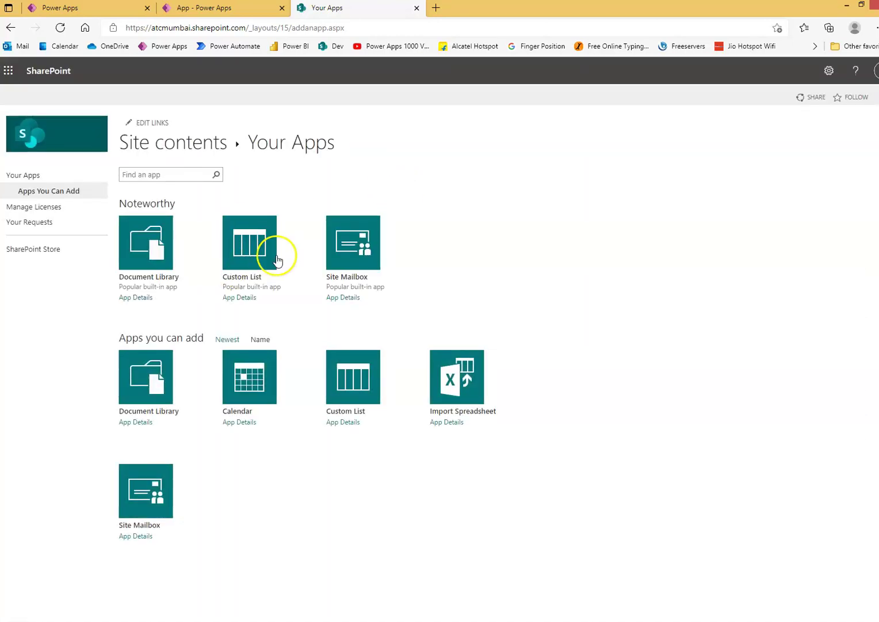
- Create a custom list named StudentScore
click(253, 255)
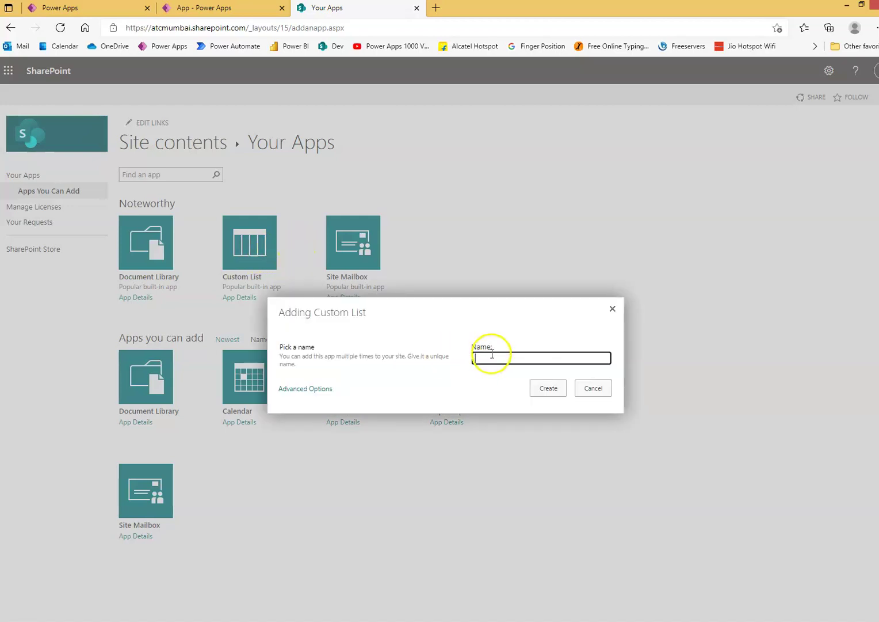
click(492, 353)
text(StudentScore)
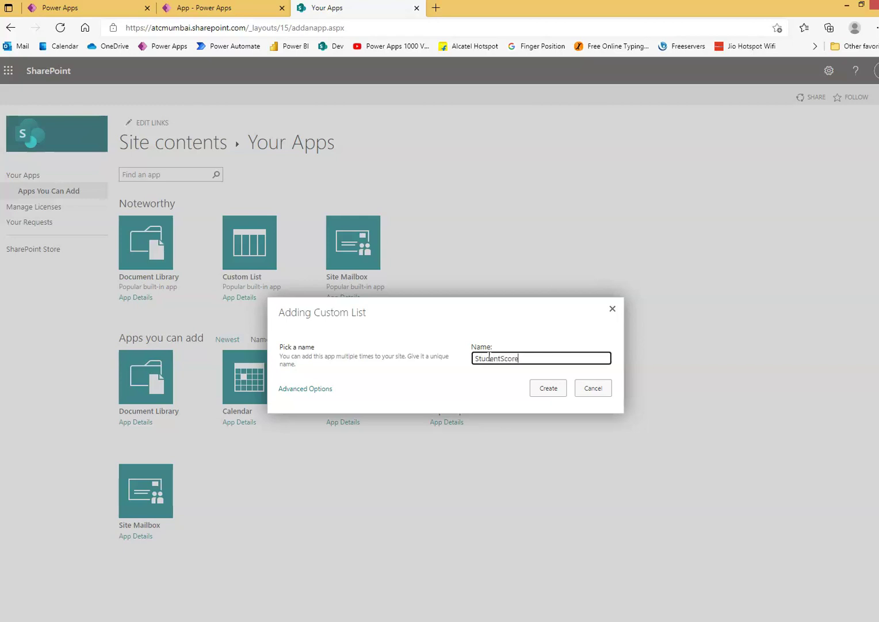
click(549, 388)
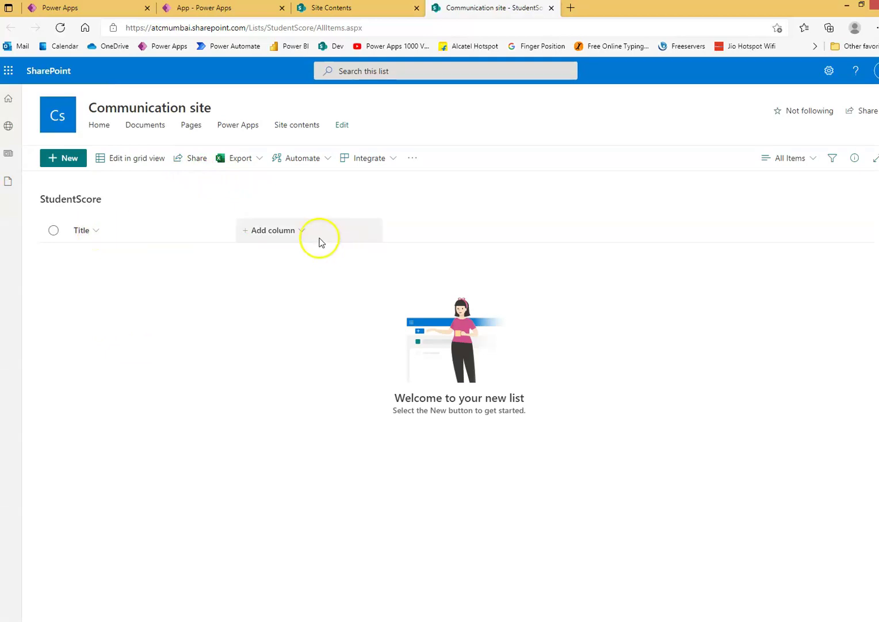
- Add a Single line of text column named Score to the list
click(301, 232)
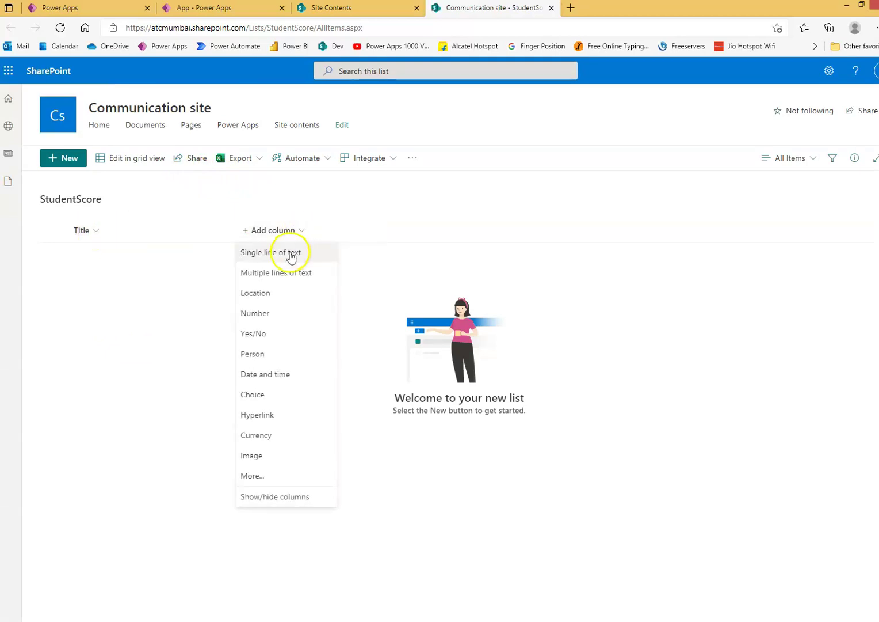
click(291, 254)
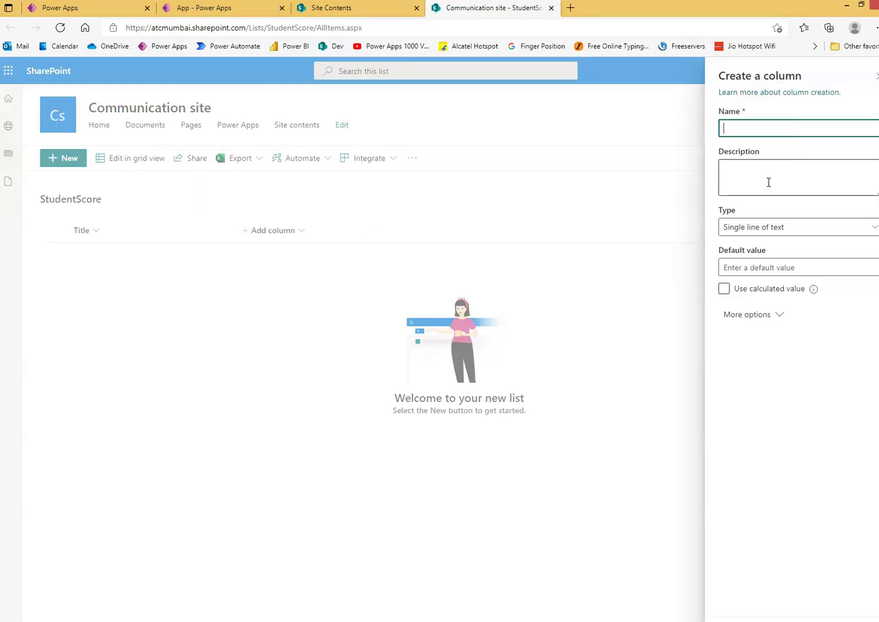
text(S)
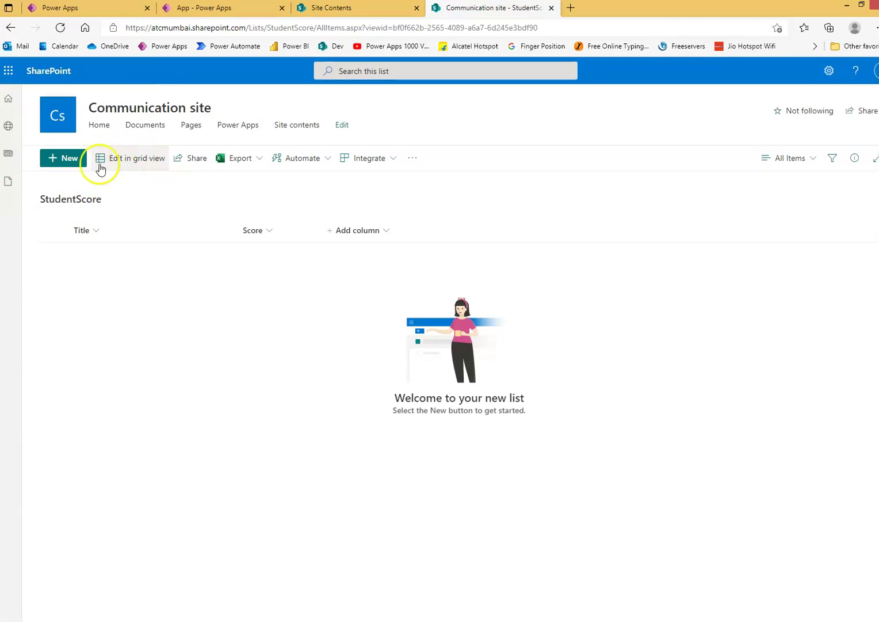
- Add list items John with score 60 and Mike with score 70
click(73, 164)
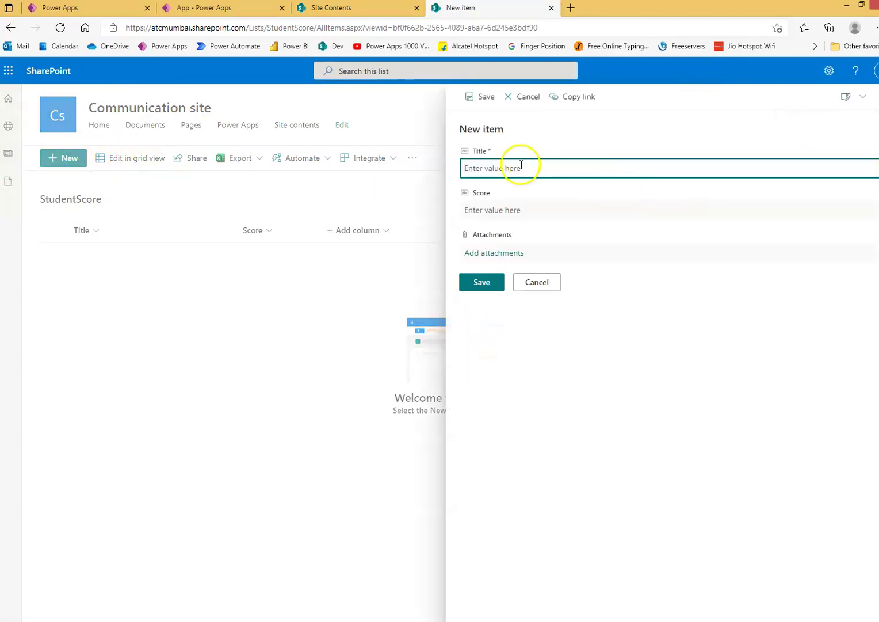
text(John)
click(515, 206)
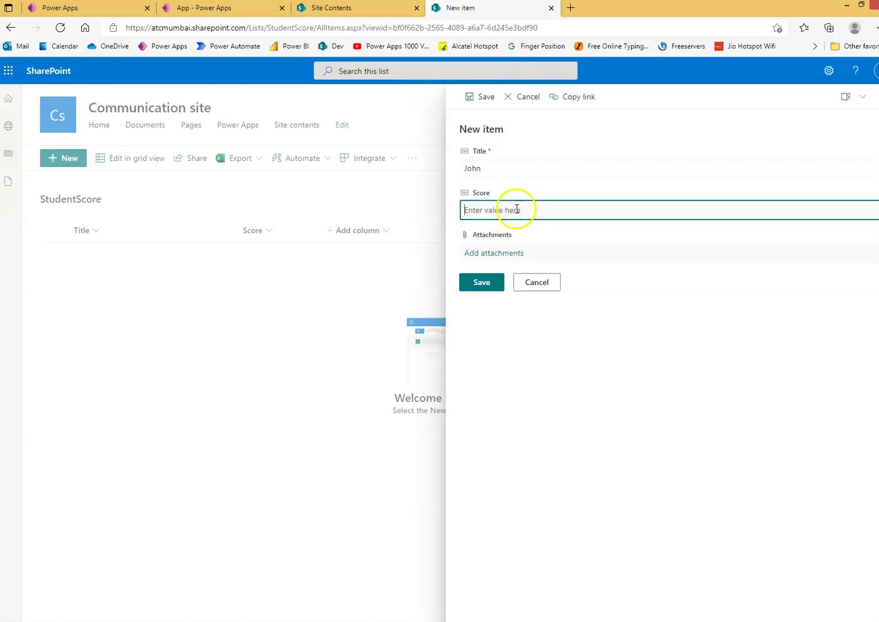
text(60)
click(483, 284)
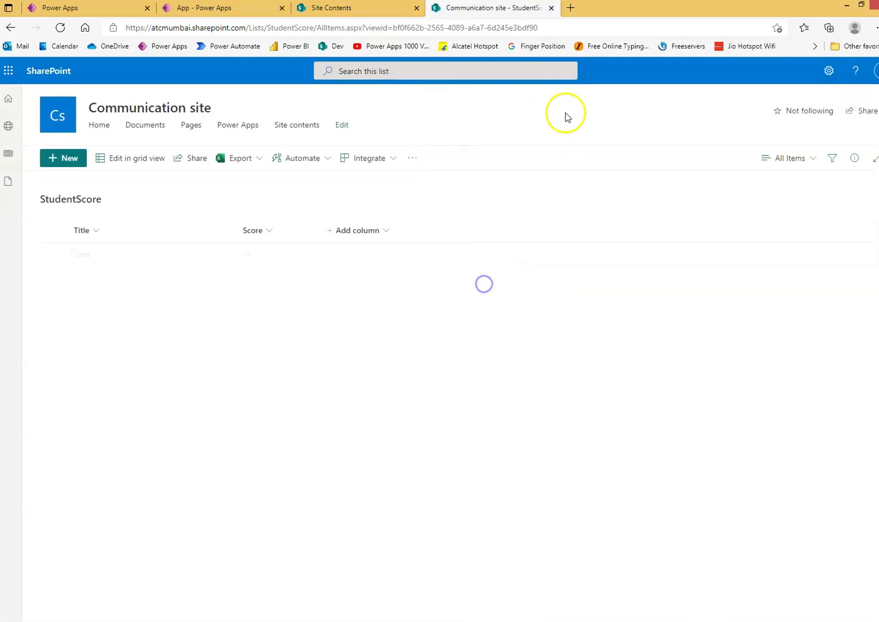
click(69, 160)
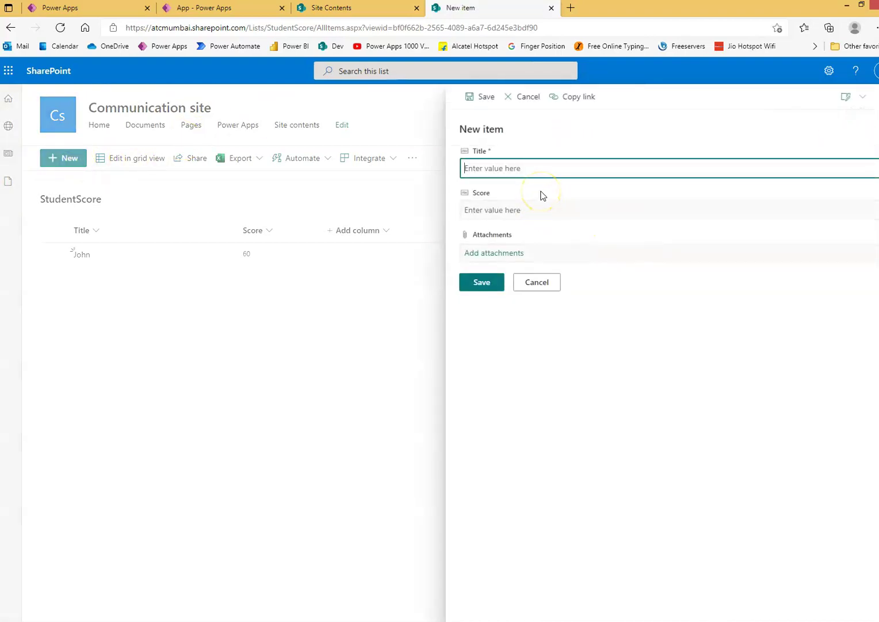
text(Mike)
click(541, 210)
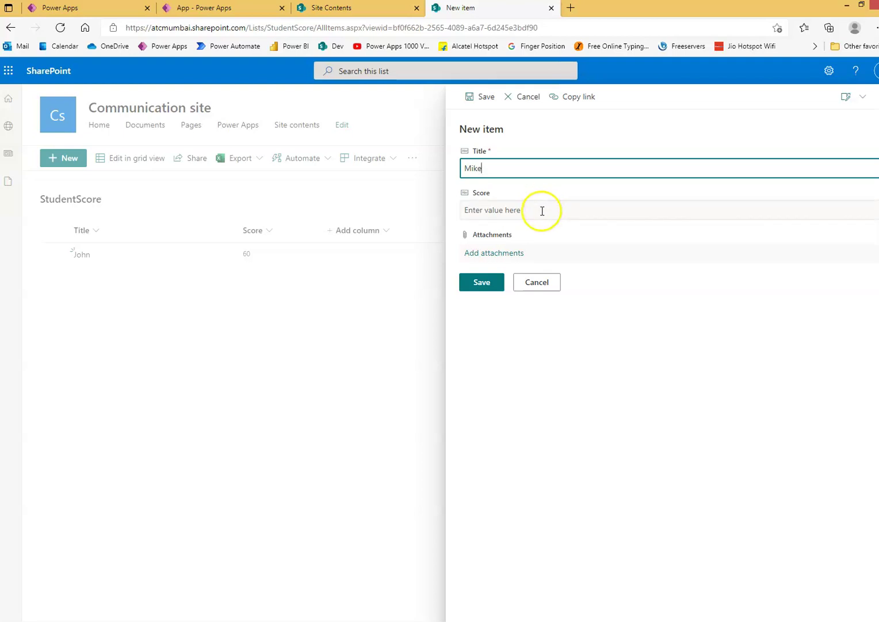
text(70)
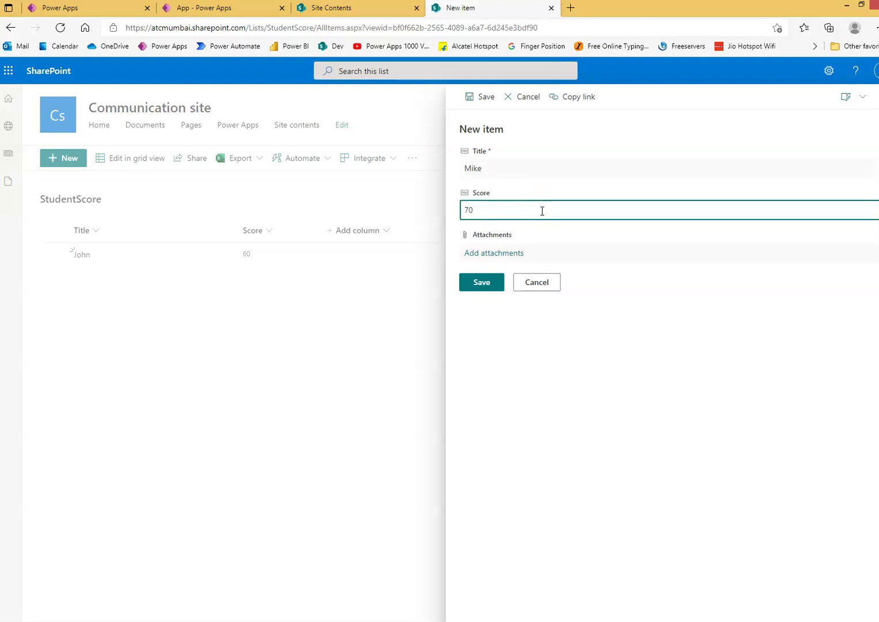
click(480, 283)
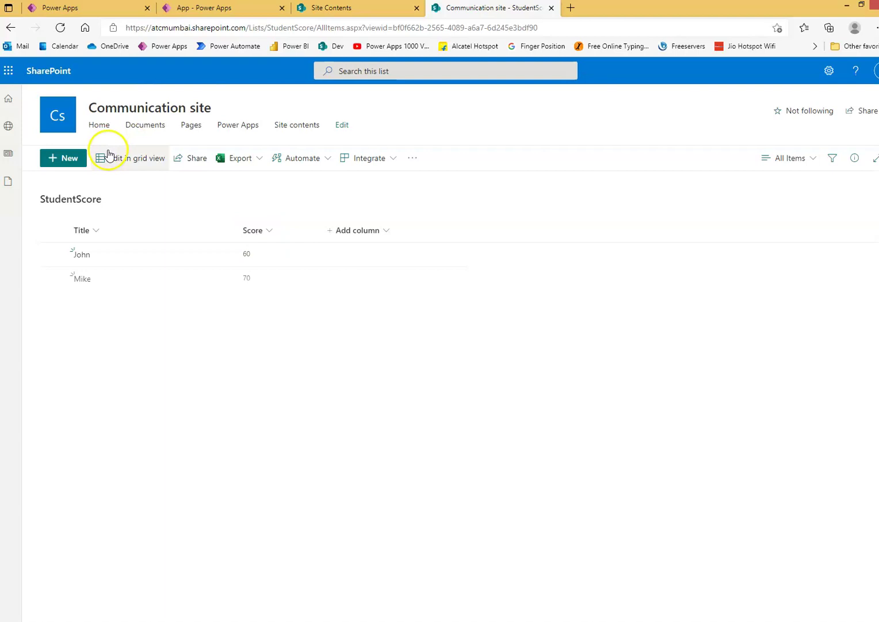
- Add list items Tod with score 80 and Anne with score 85
click(73, 165)
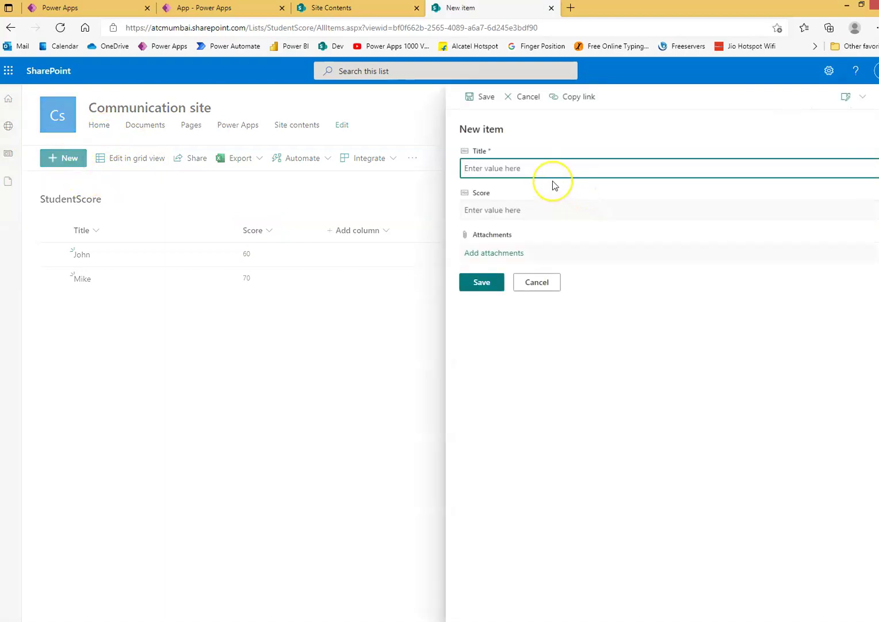
text(Tod)
click(534, 209)
text(80)
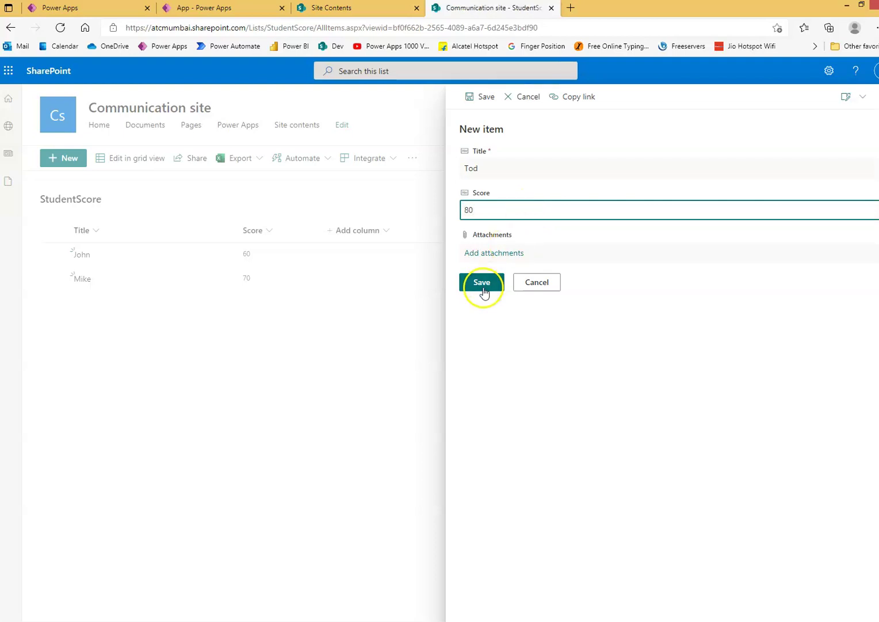
click(482, 283)
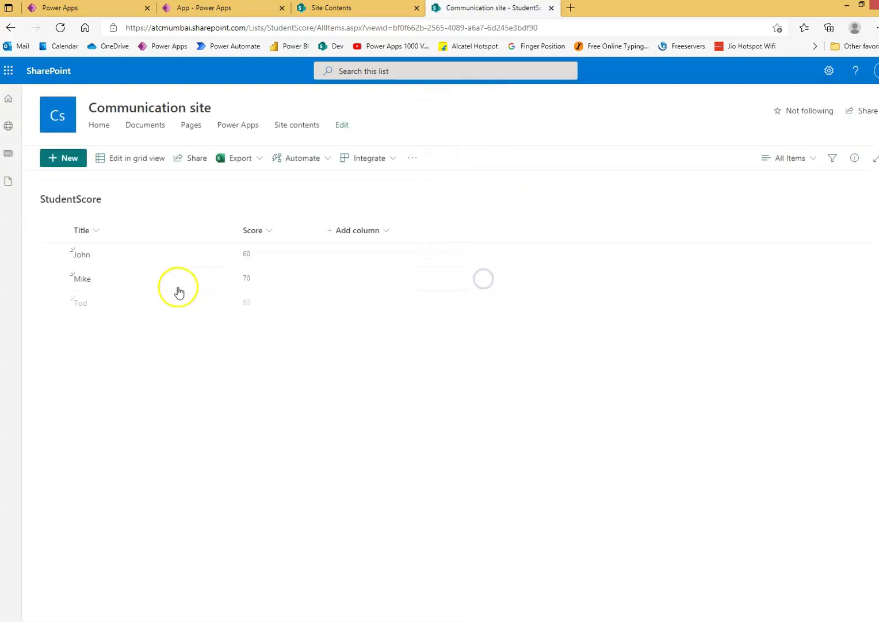
click(72, 162)
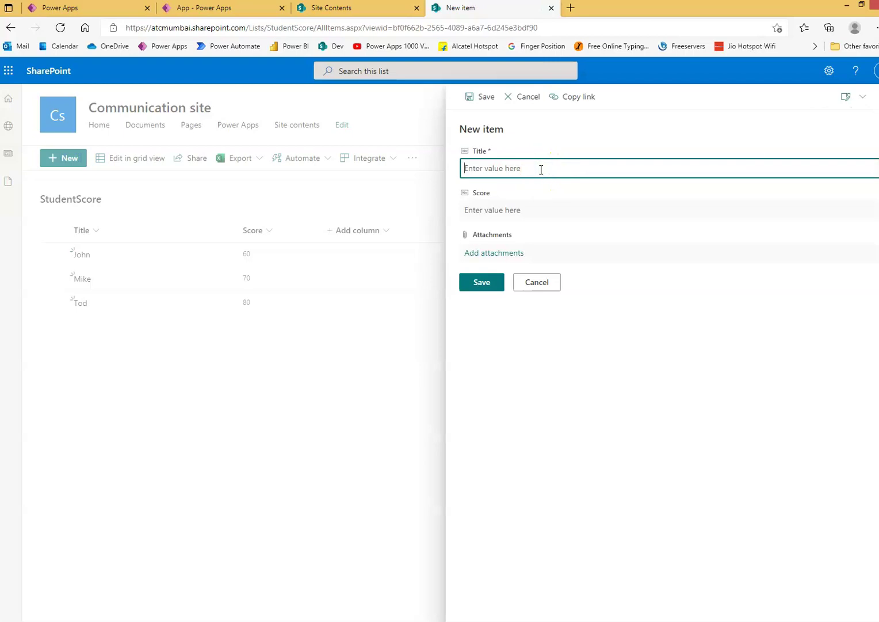
text(Anee)
key(BackSpace)
click(510, 211)
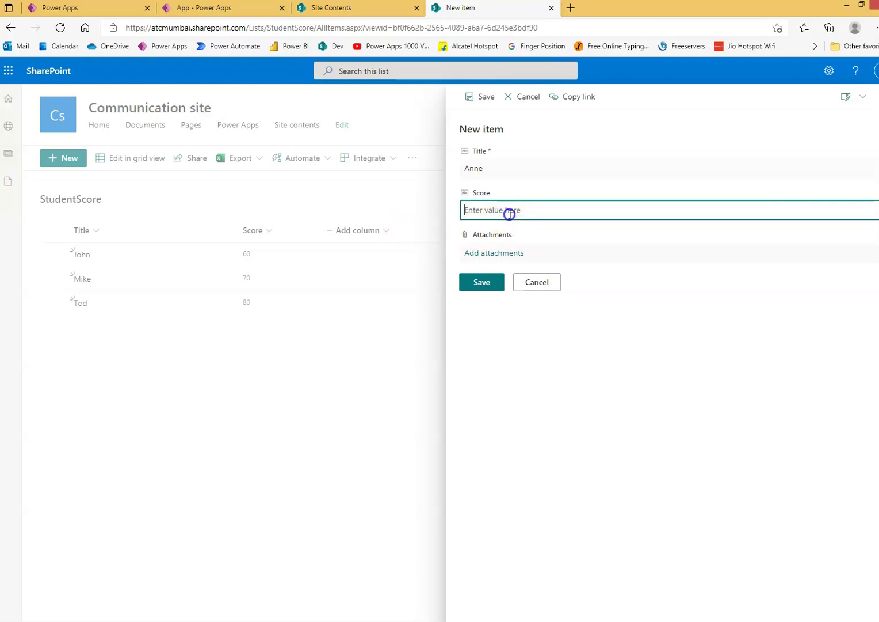
text(85)
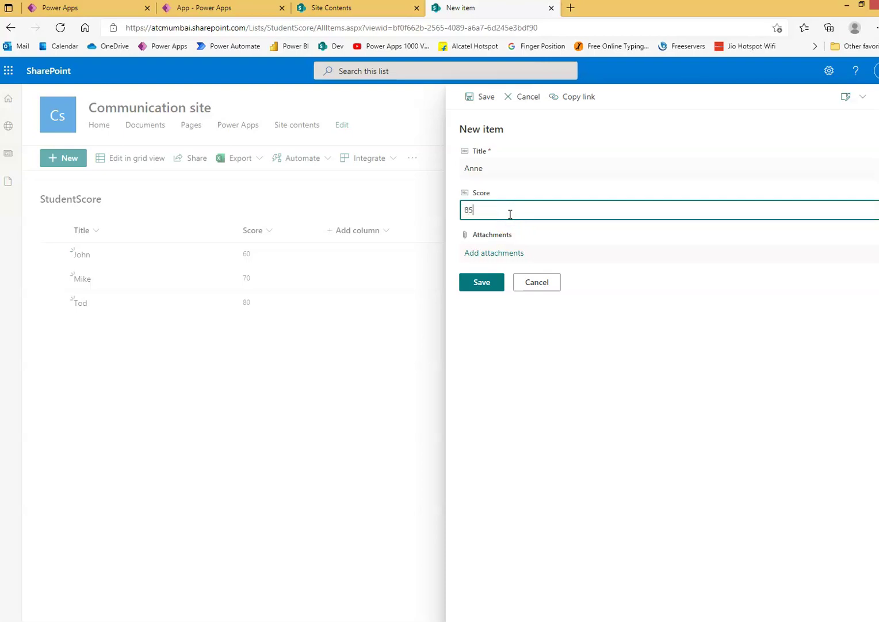
click(480, 281)
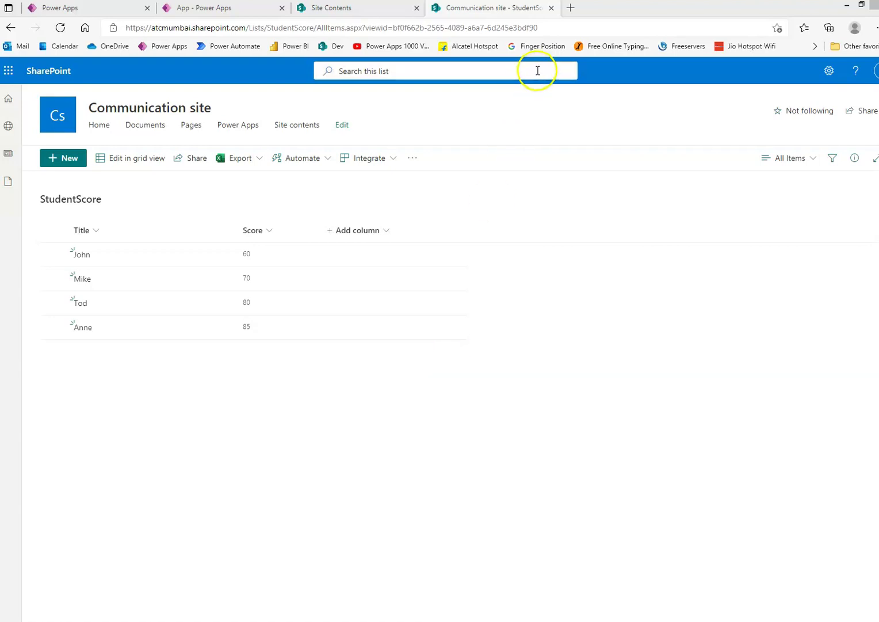
- Open Power BI from the bookmark in a new Edge tab, then return to the StudentScore list
click(570, 8)
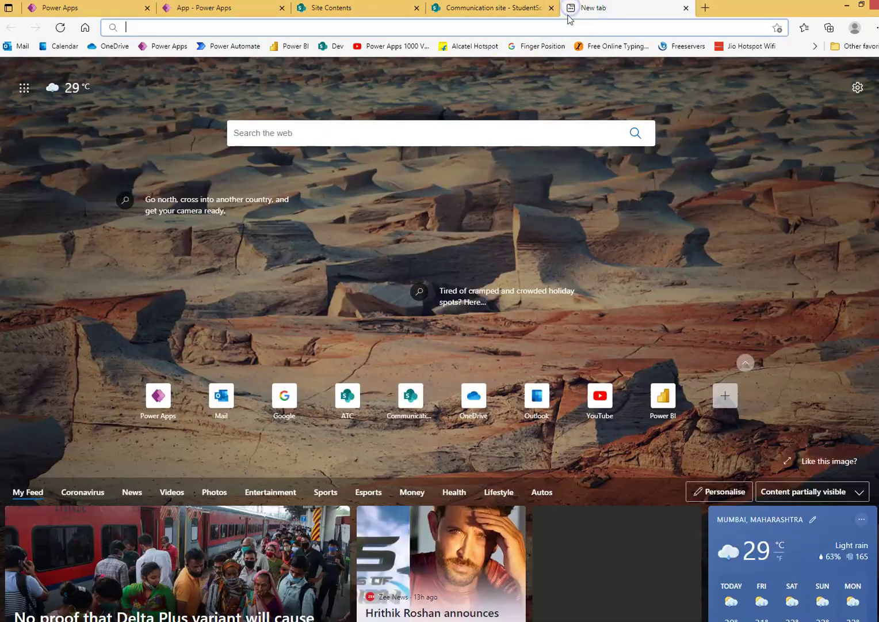
click(295, 46)
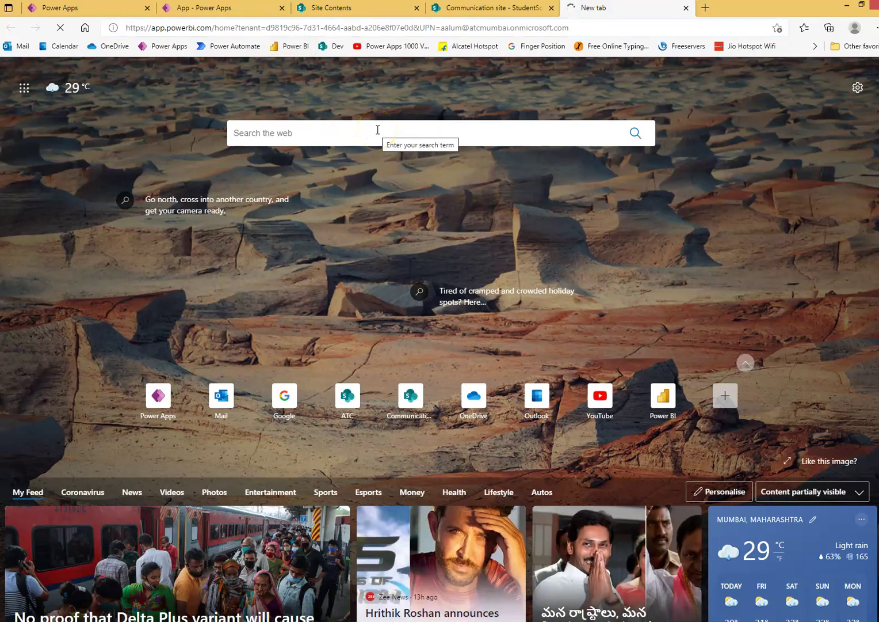
click(490, 8)
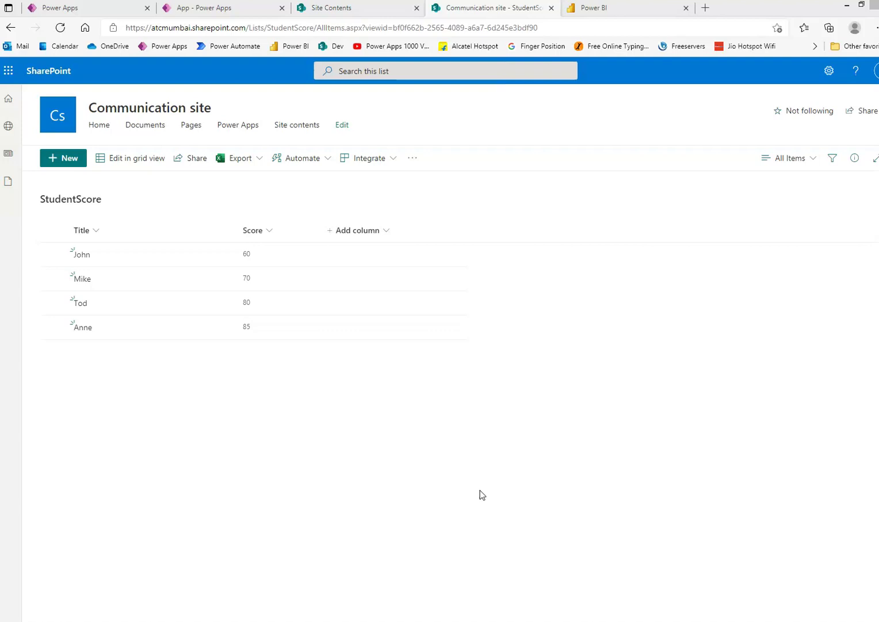
- Bring the Untitled - Power BI Desktop window forward from the taskbar previews
click(604, 9)
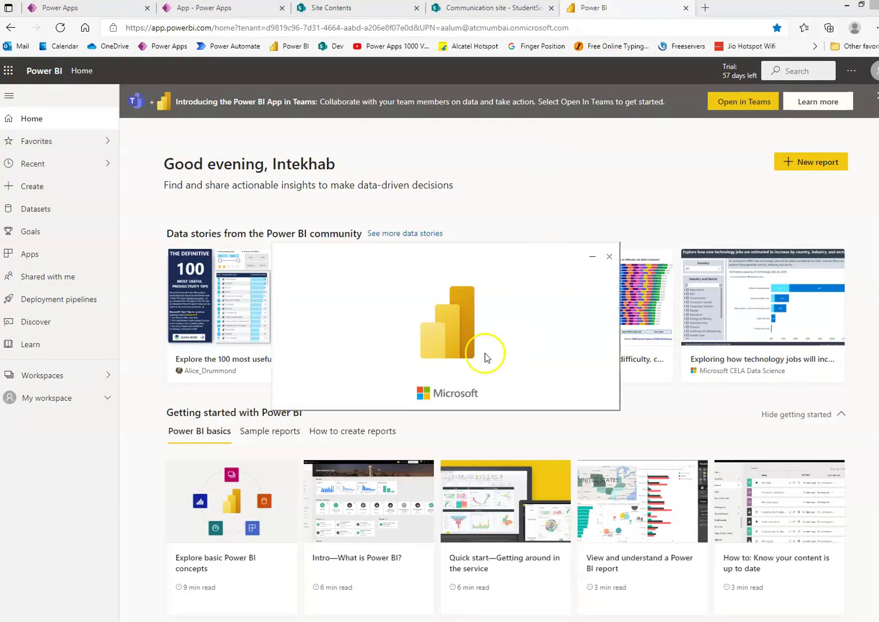
click(500, 177)
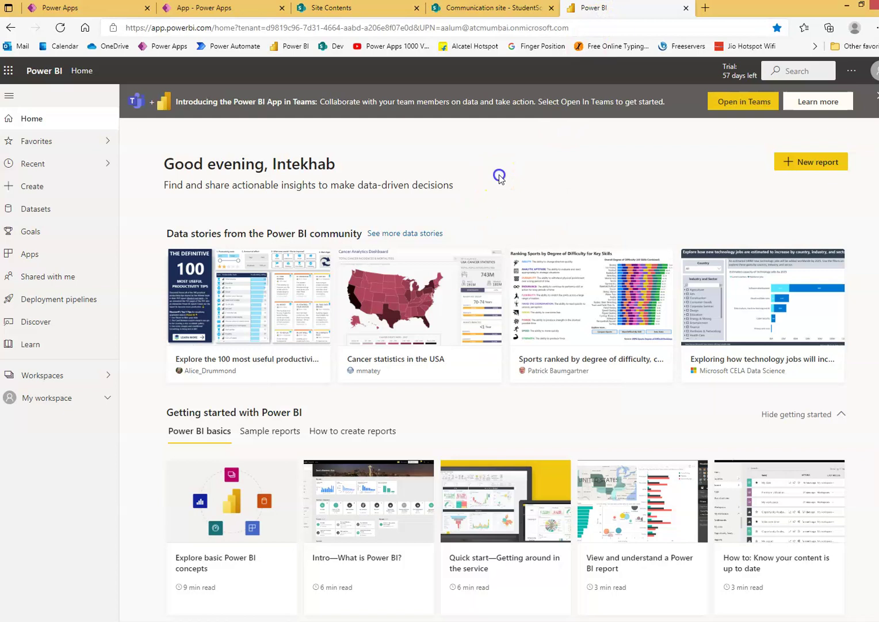
click(498, 8)
mouse_move(463, 619)
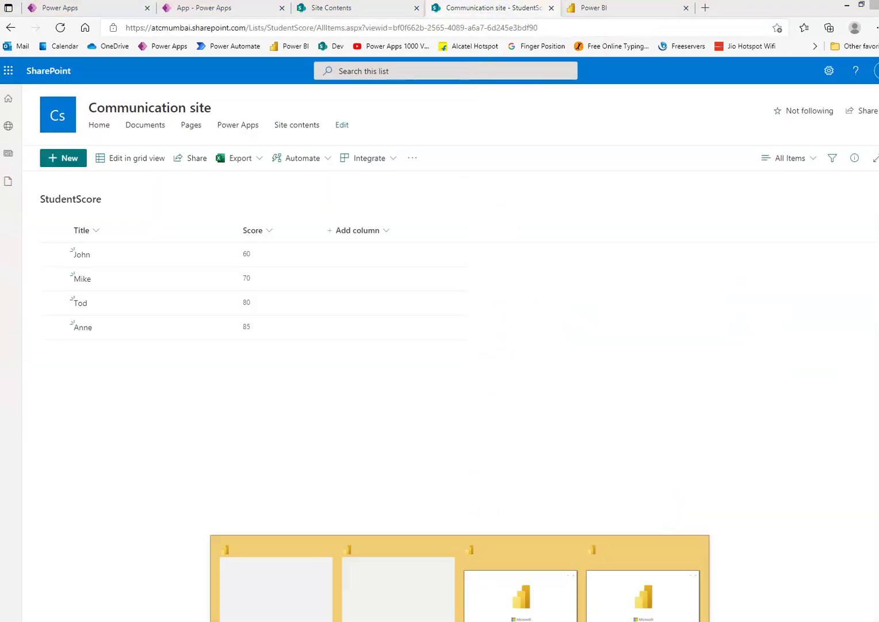
click(512, 595)
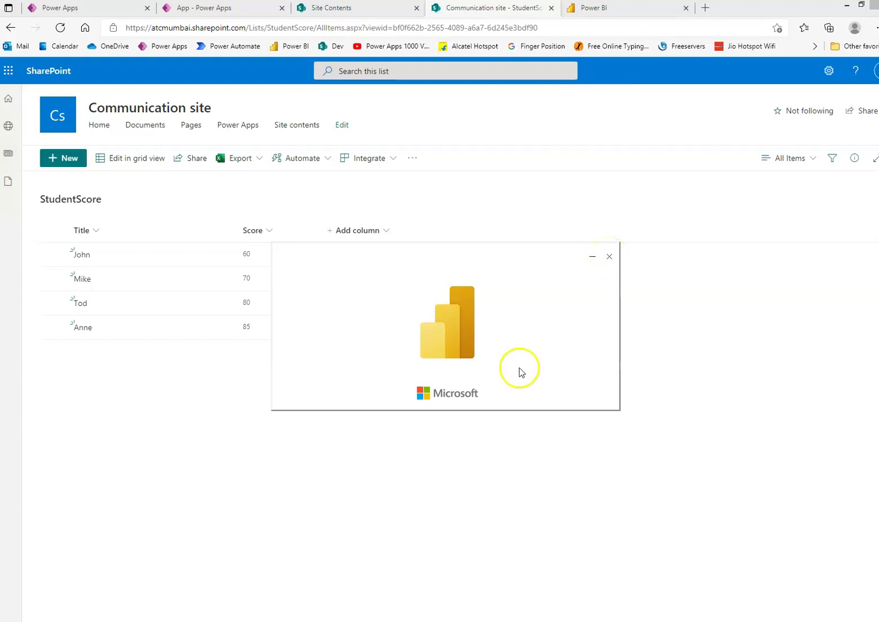
mouse_move(460, 620)
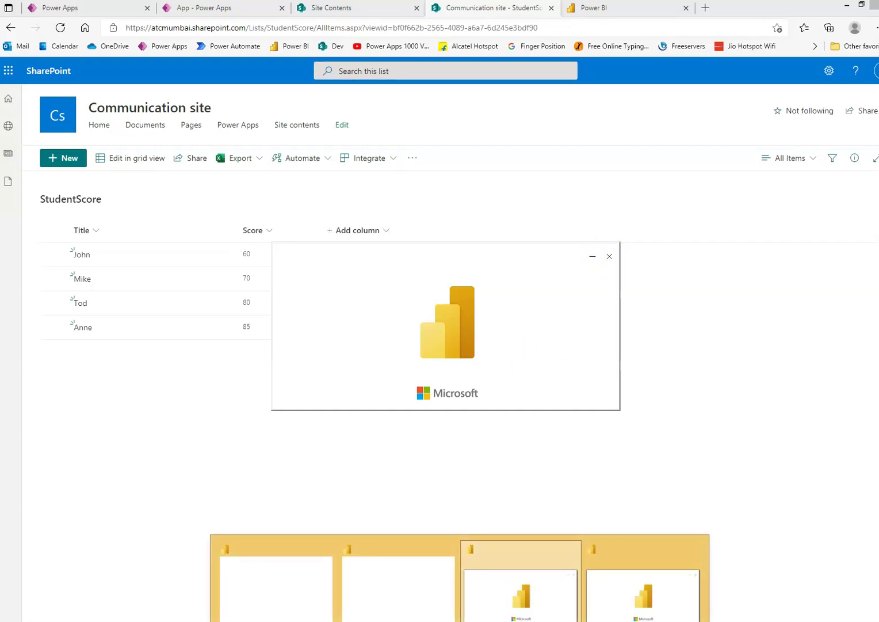
click(720, 314)
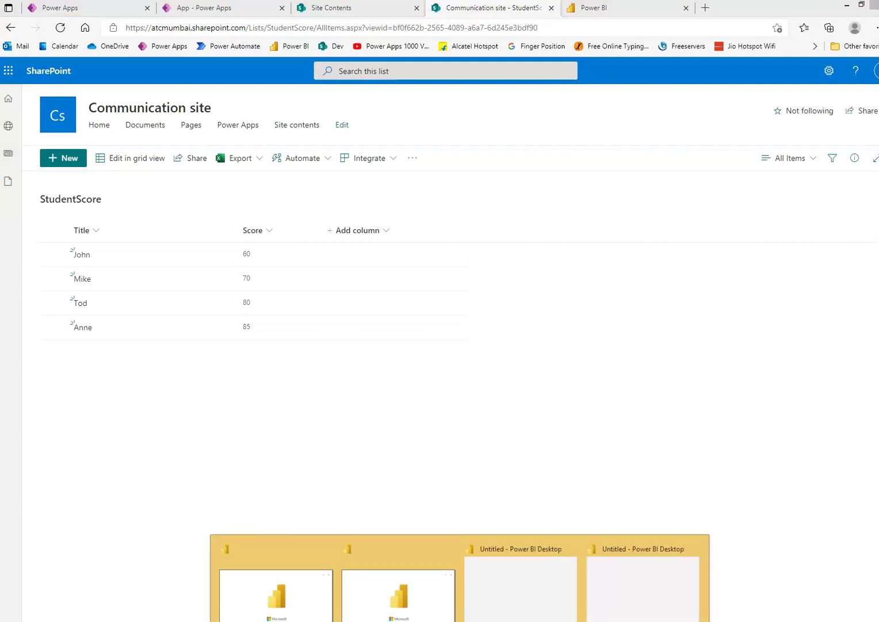
mouse_move(455, 621)
click(491, 593)
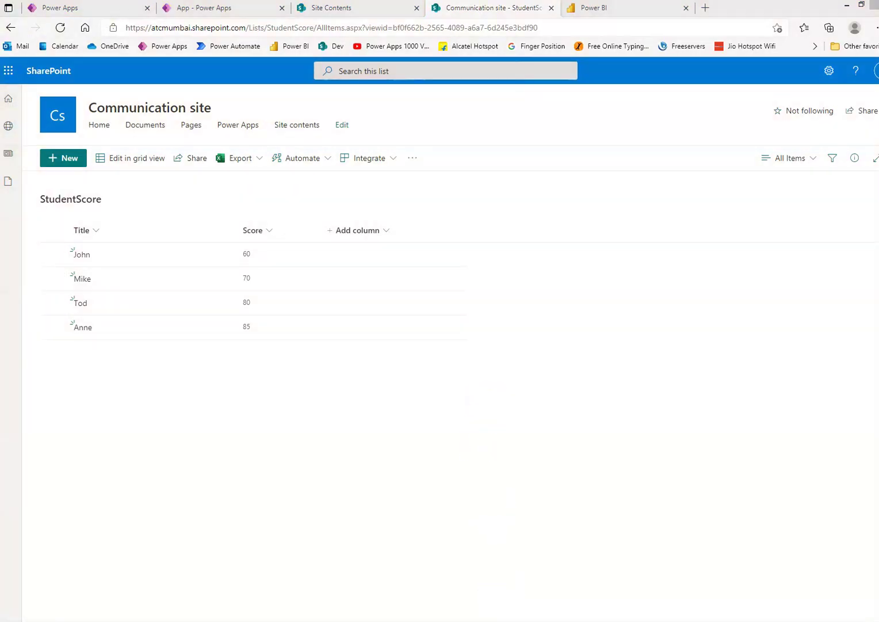
click(412, 593)
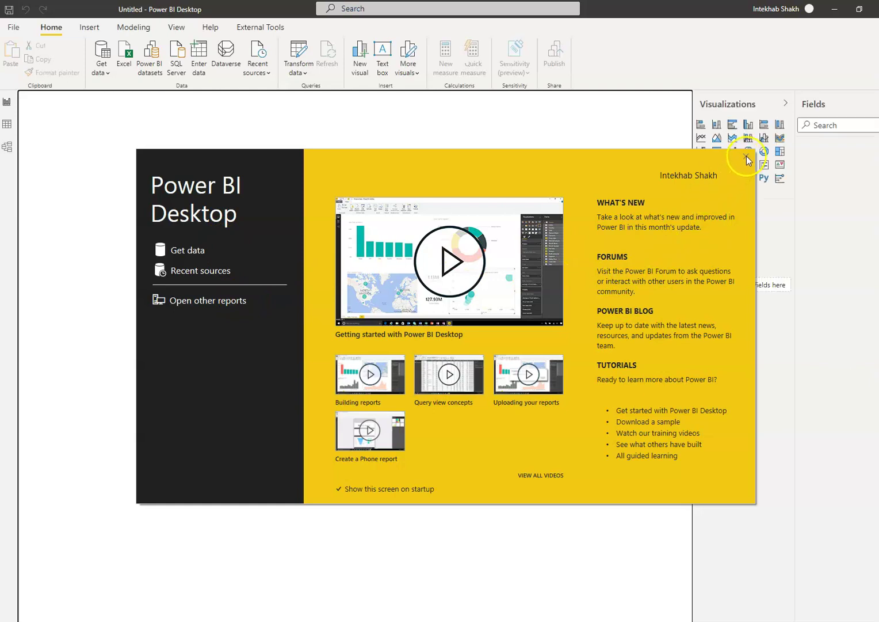
- Close the welcome screen and connect via Get data > Online Services > SharePoint Online List
click(80, 128)
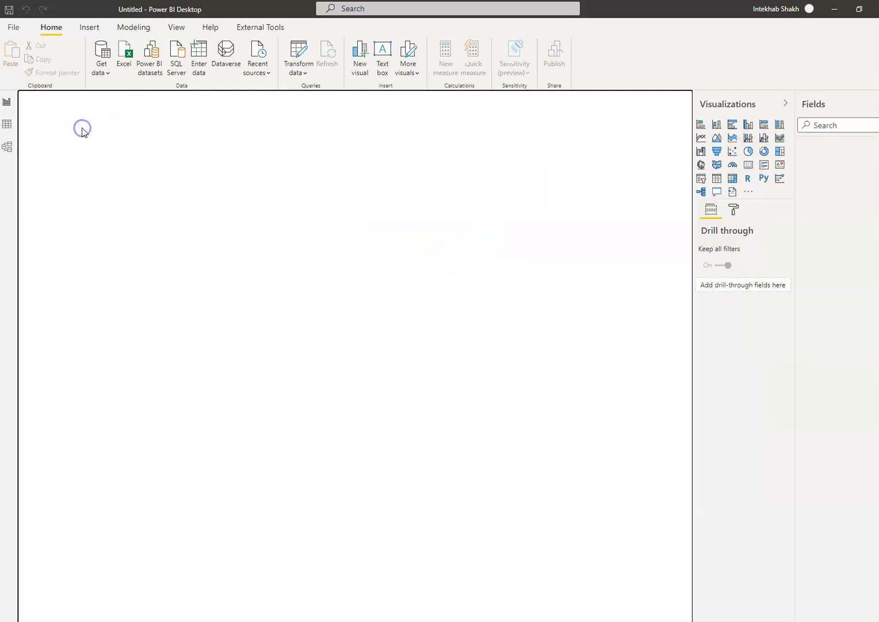
click(106, 74)
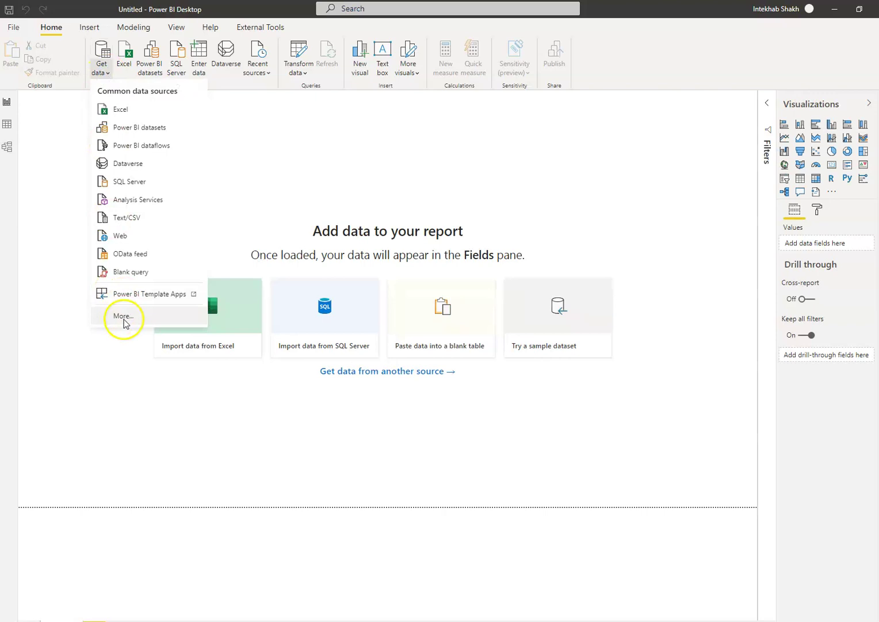
click(123, 317)
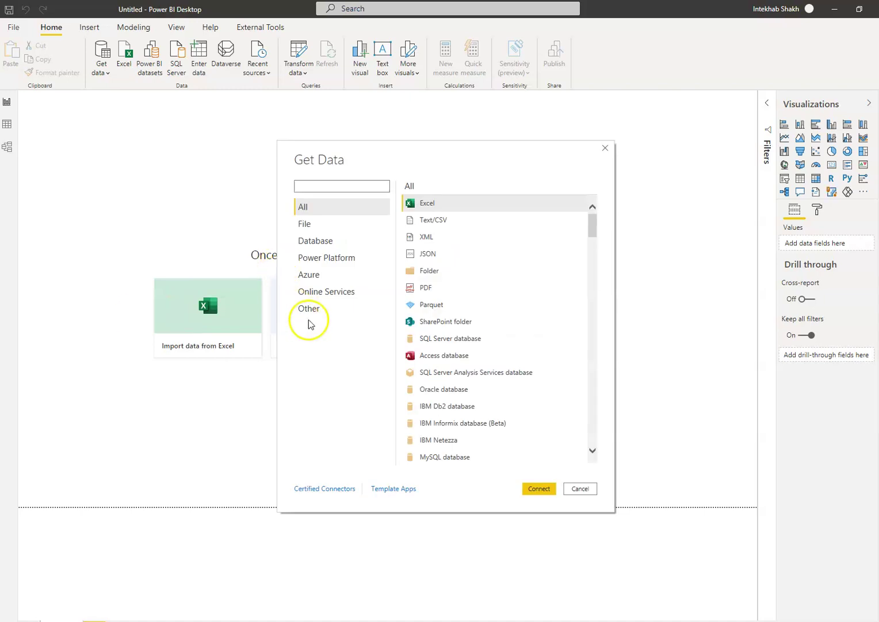
click(331, 295)
click(458, 202)
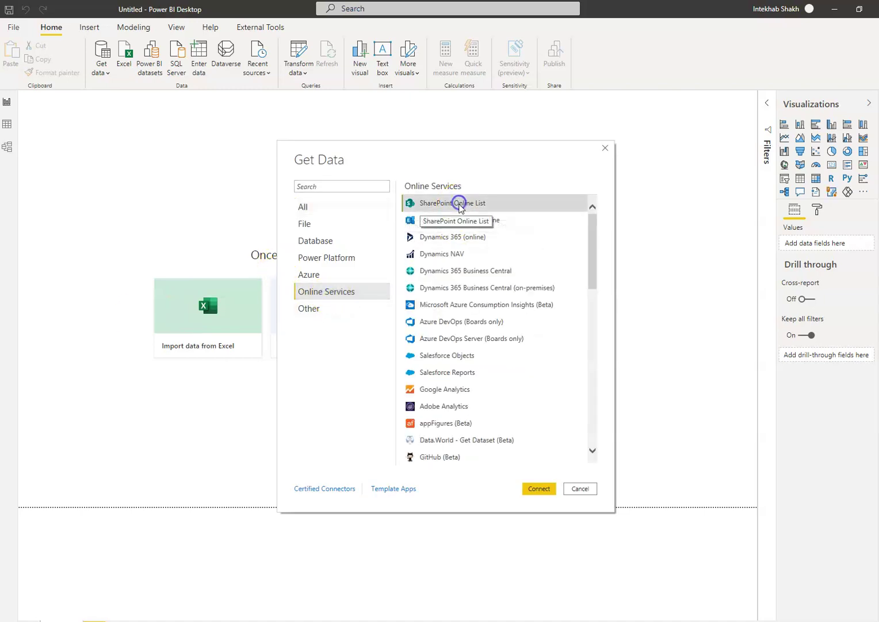
click(538, 488)
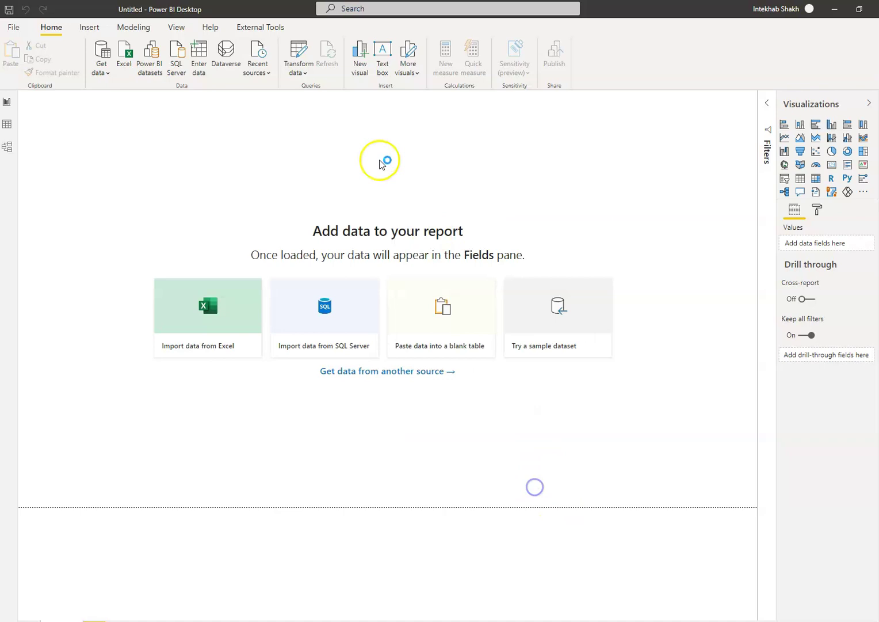
key(alt+Tab)
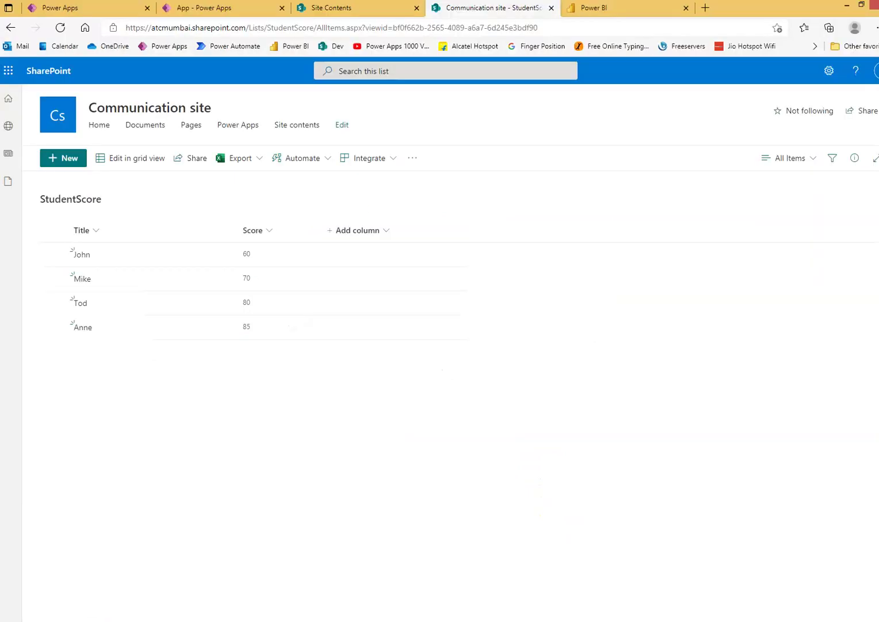
click(287, 27)
click(287, 27)
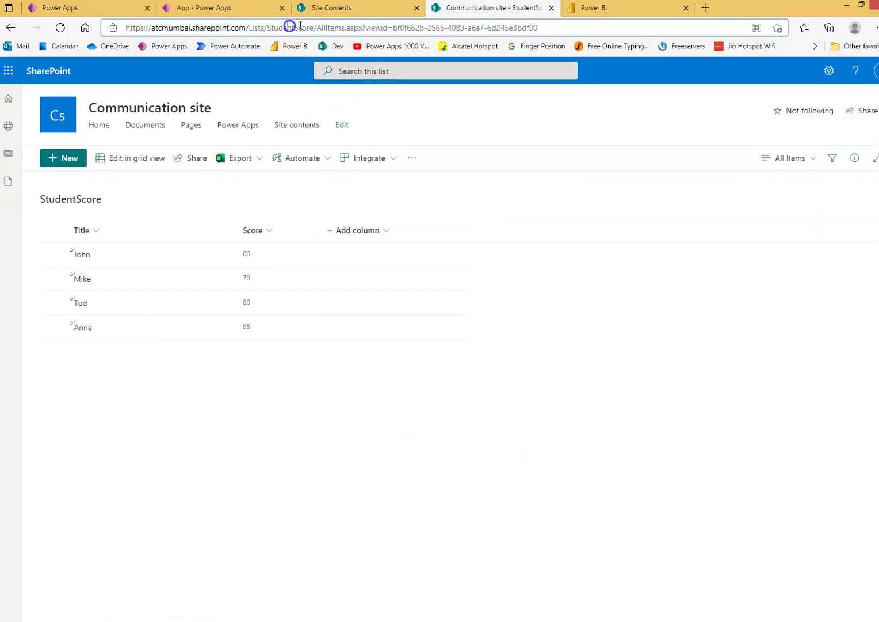
drag(246, 28, 99, 31)
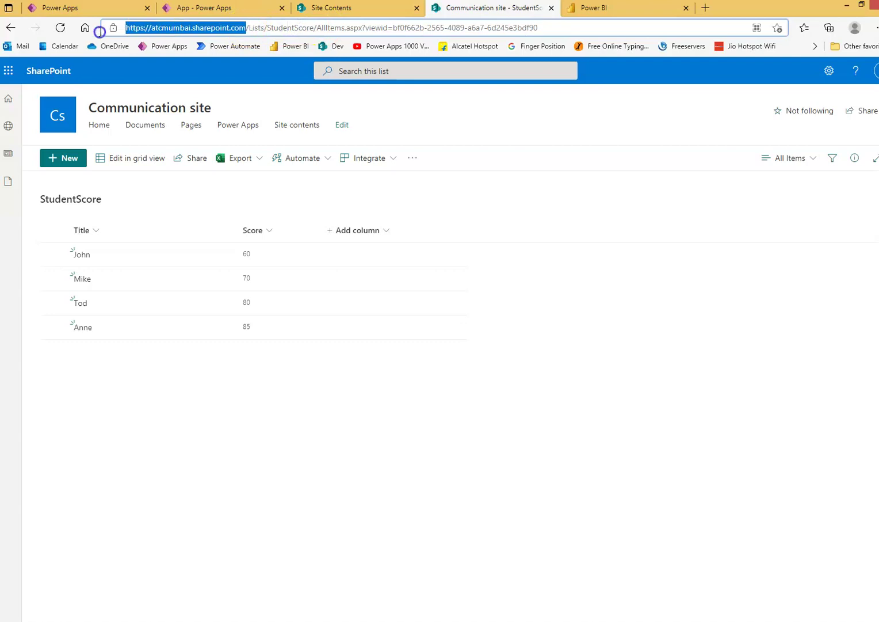
right_click(188, 31)
click(220, 102)
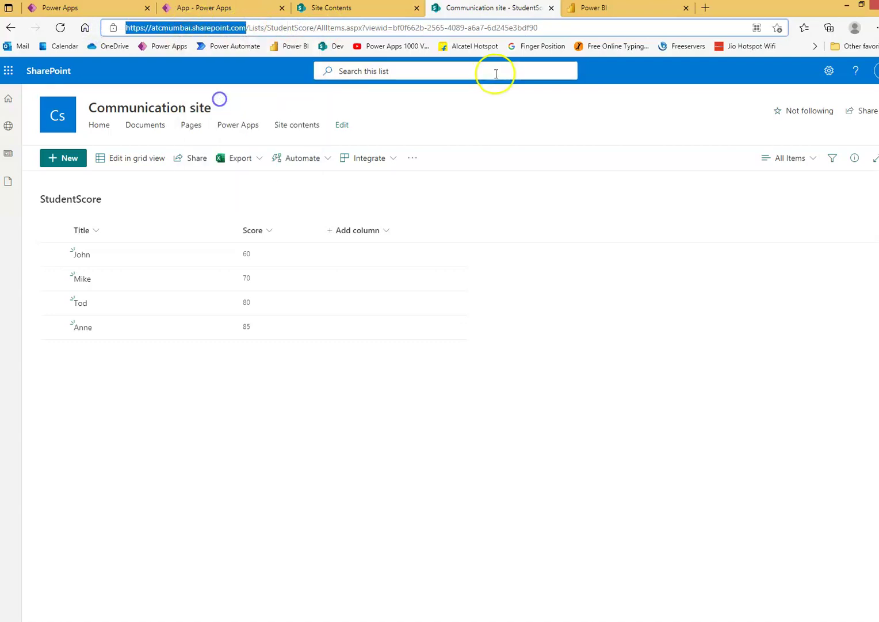
key(alt+Tab)
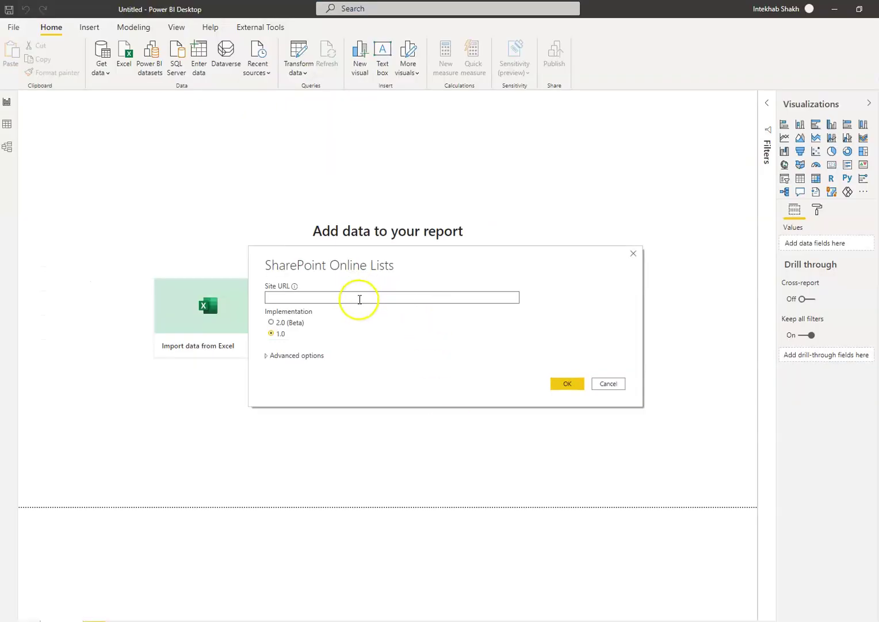
right_click(361, 294)
click(402, 353)
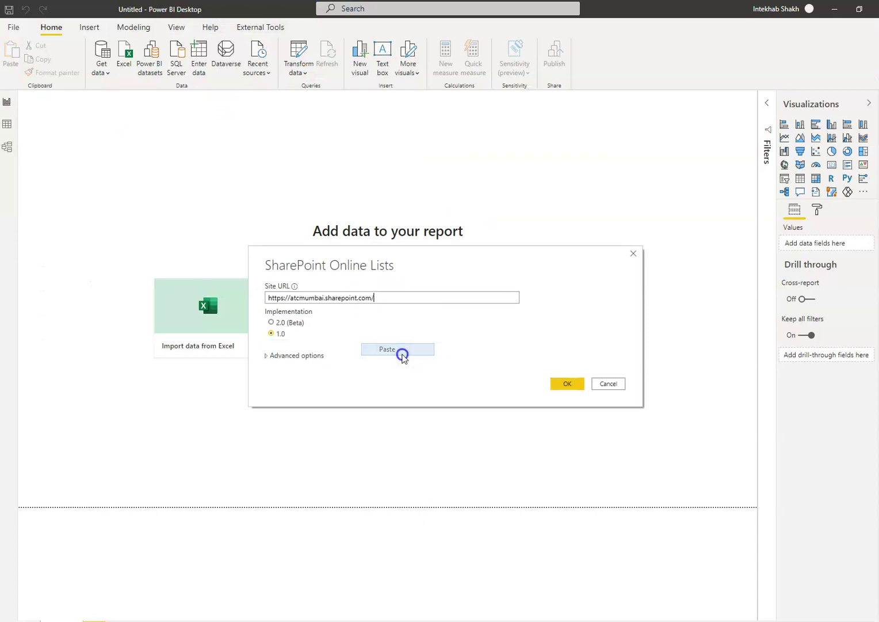
click(568, 385)
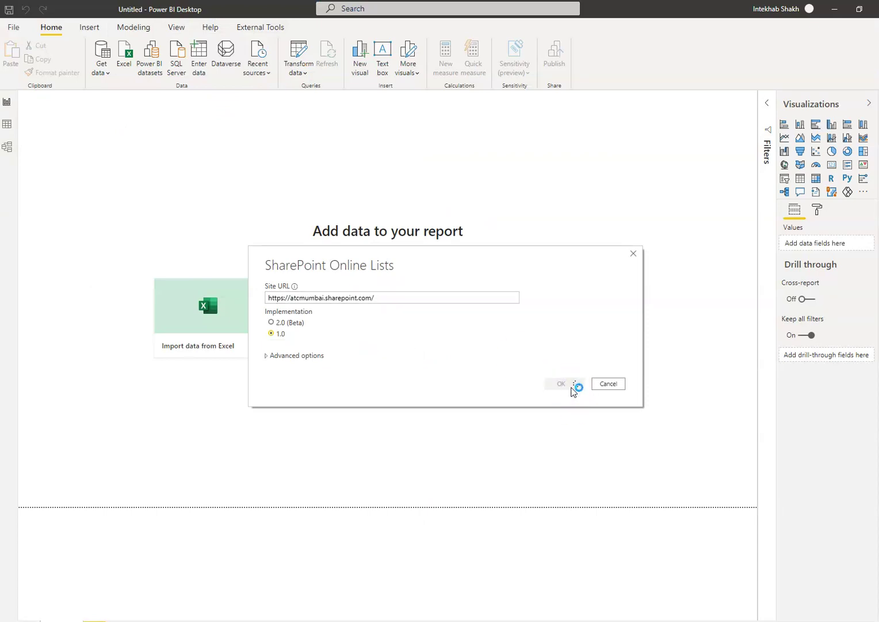
- Choose Microsoft account authentication and start signing in to the SharePoint site
click(561, 377)
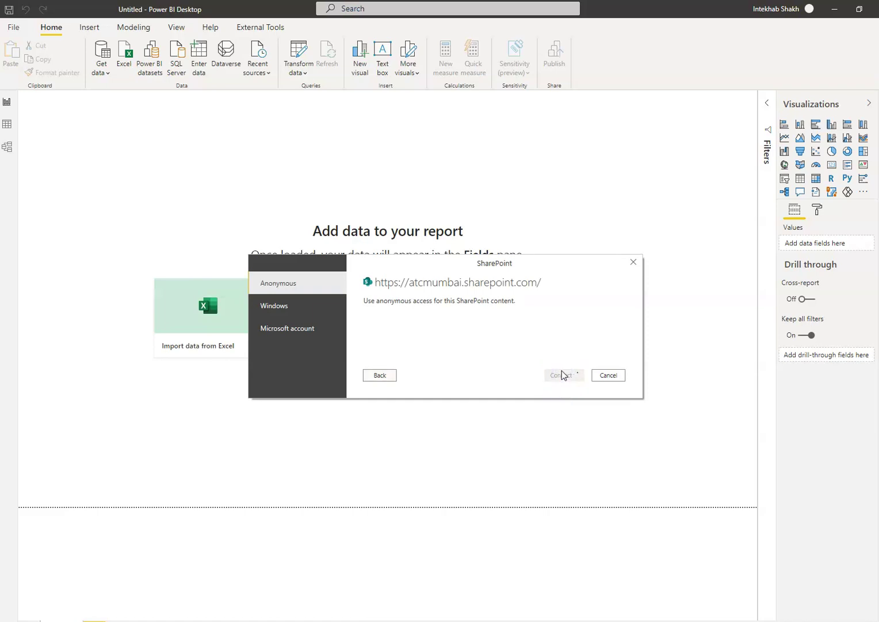
click(482, 357)
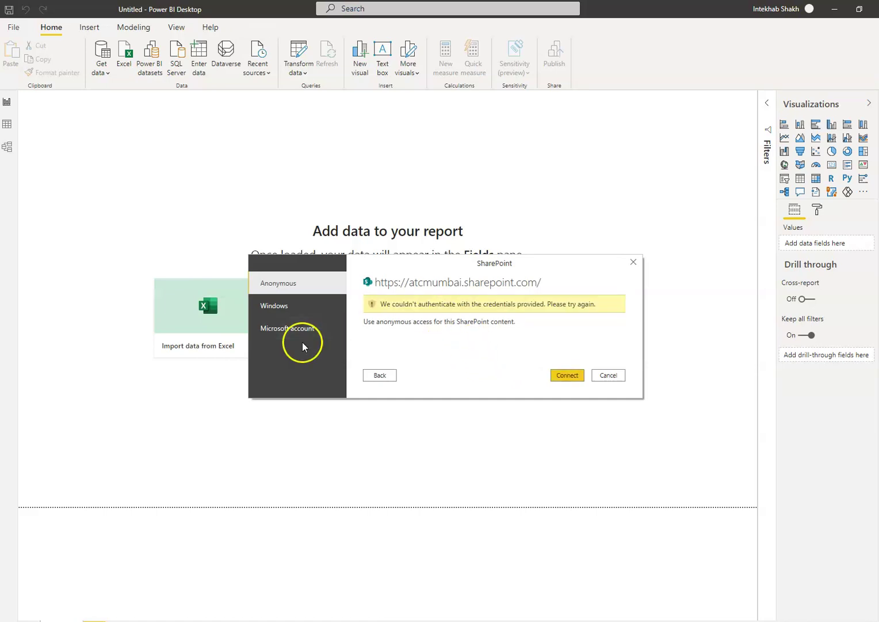
click(288, 328)
click(382, 318)
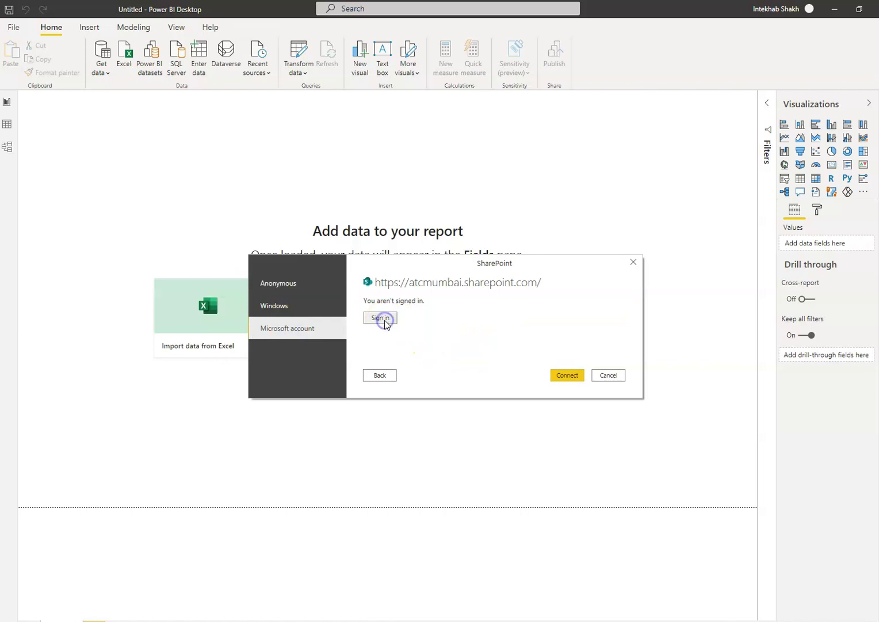
click(404, 324)
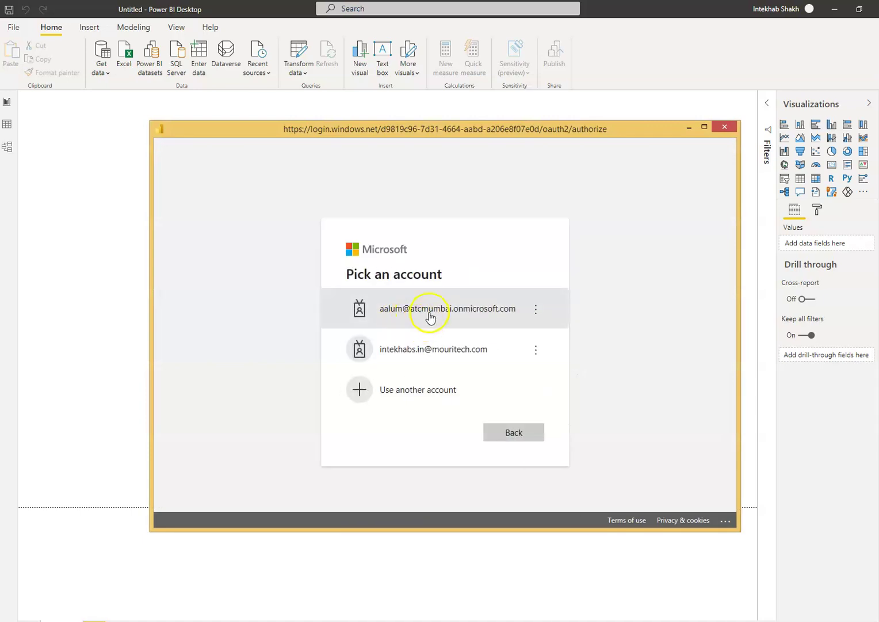
- Sign in with the work account and its password, approve the request, and connect to the site
click(430, 316)
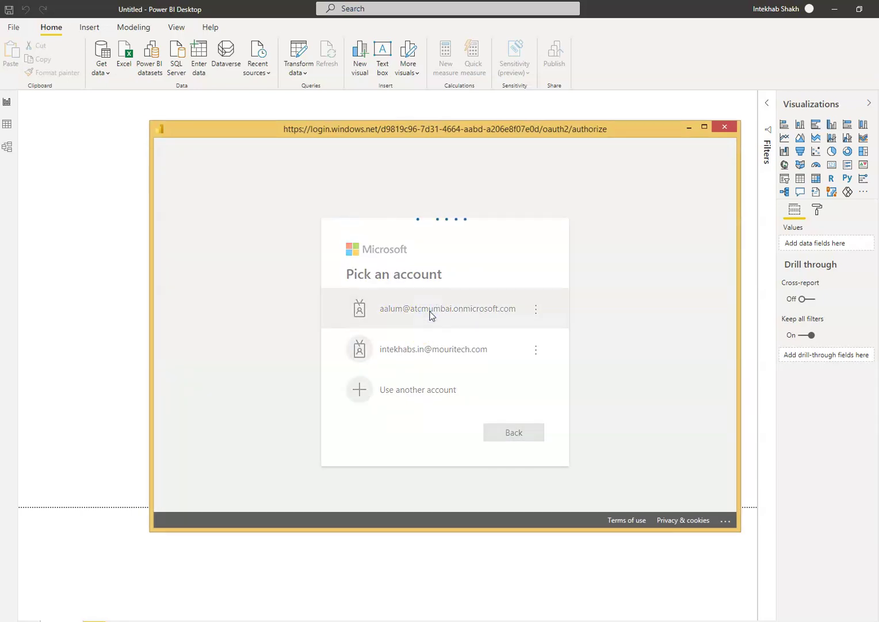
click(414, 350)
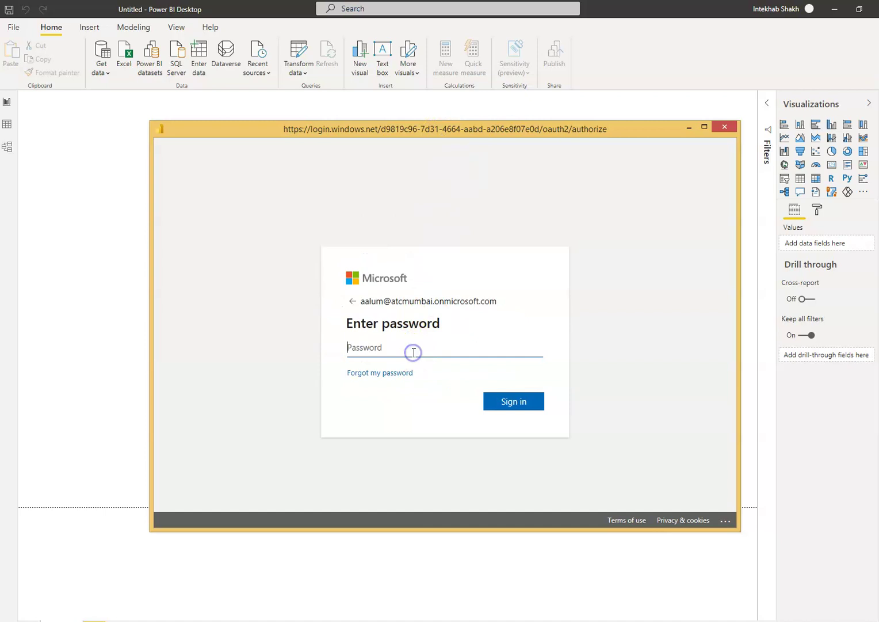
text(•)
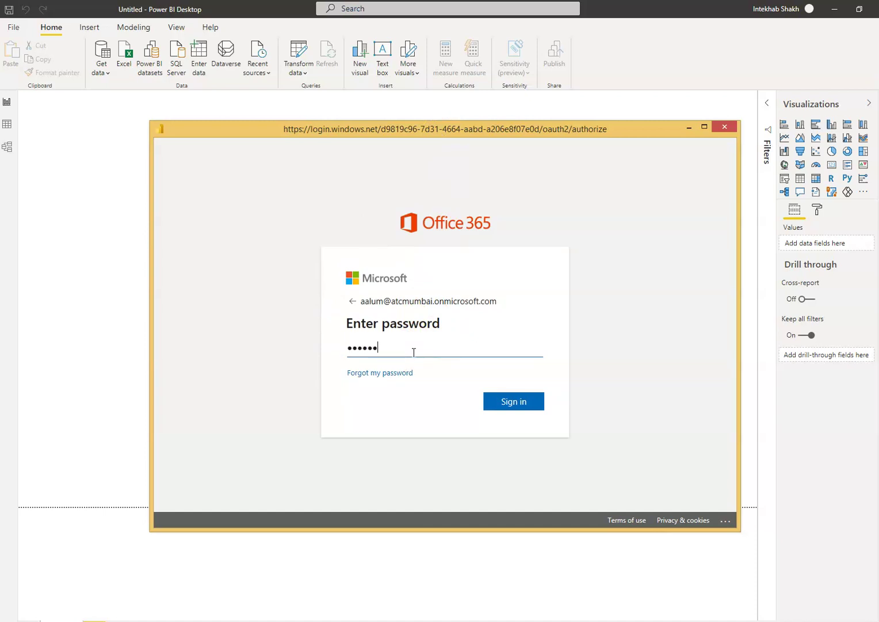
click(516, 402)
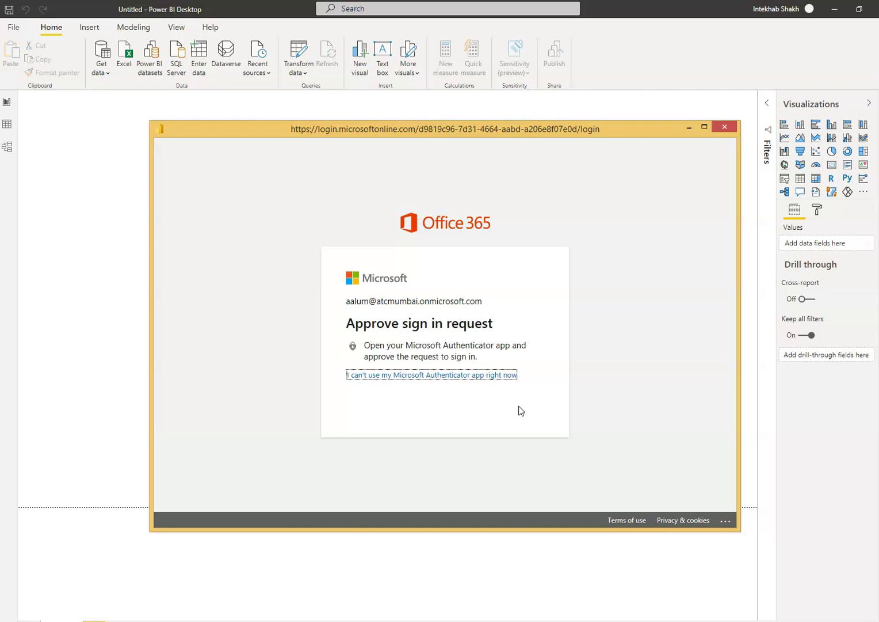
click(517, 408)
click(530, 456)
click(489, 440)
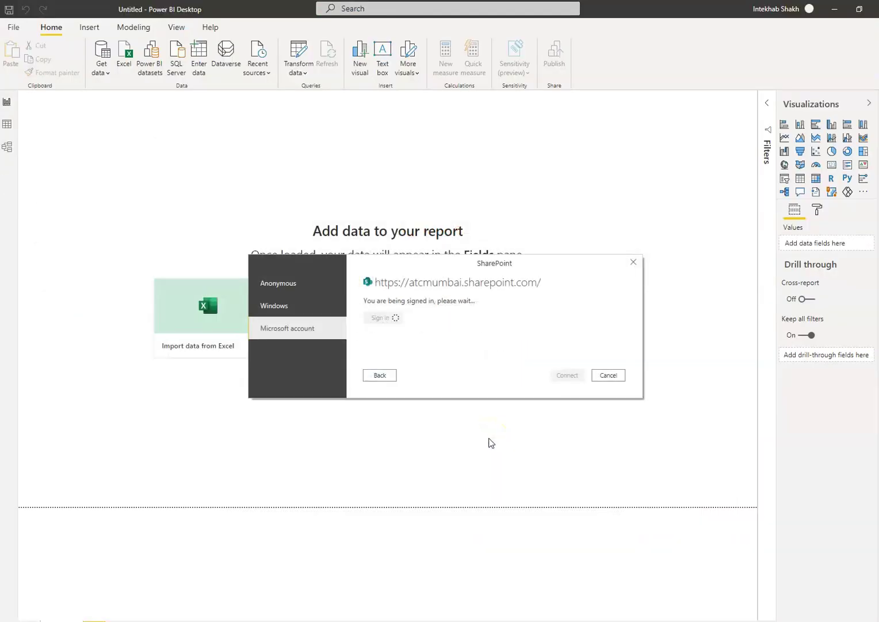
click(600, 383)
click(571, 377)
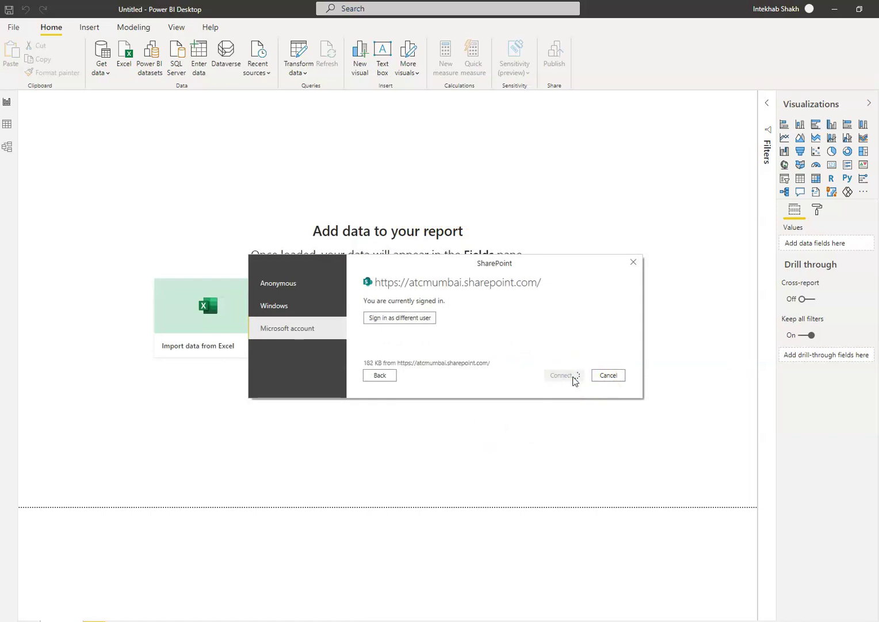
key(alt+Tab)
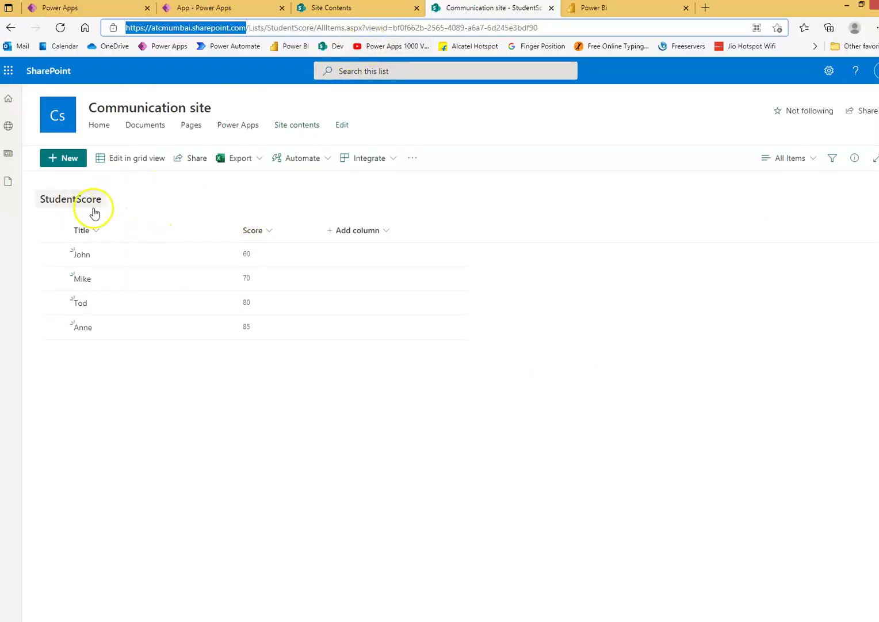
- Leave the StudentScore list in the browser and return to Power BI Desktop's Navigator
mouse_move(460, 621)
click(461, 451)
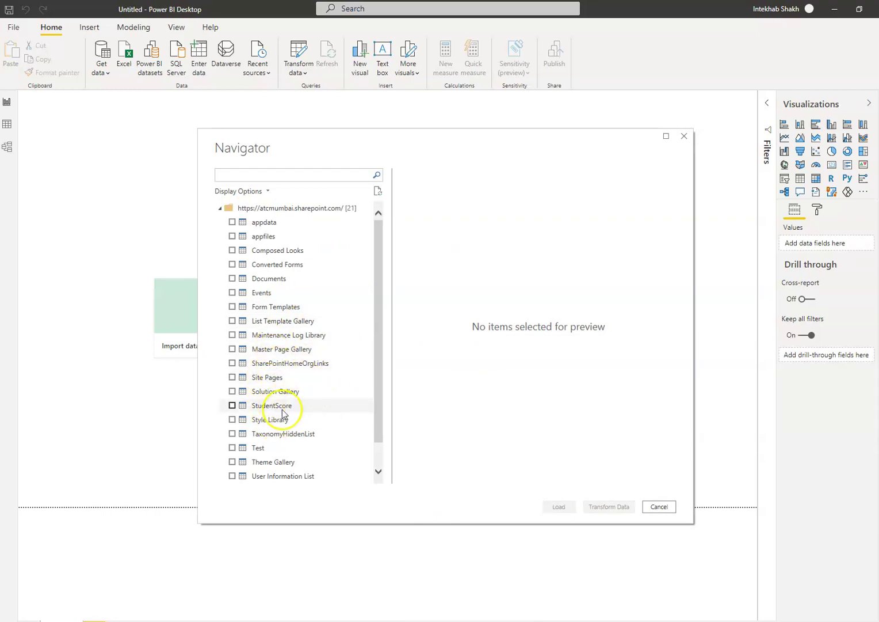
- Select the StudentScore list in Navigator and load it into the report
click(232, 405)
click(559, 506)
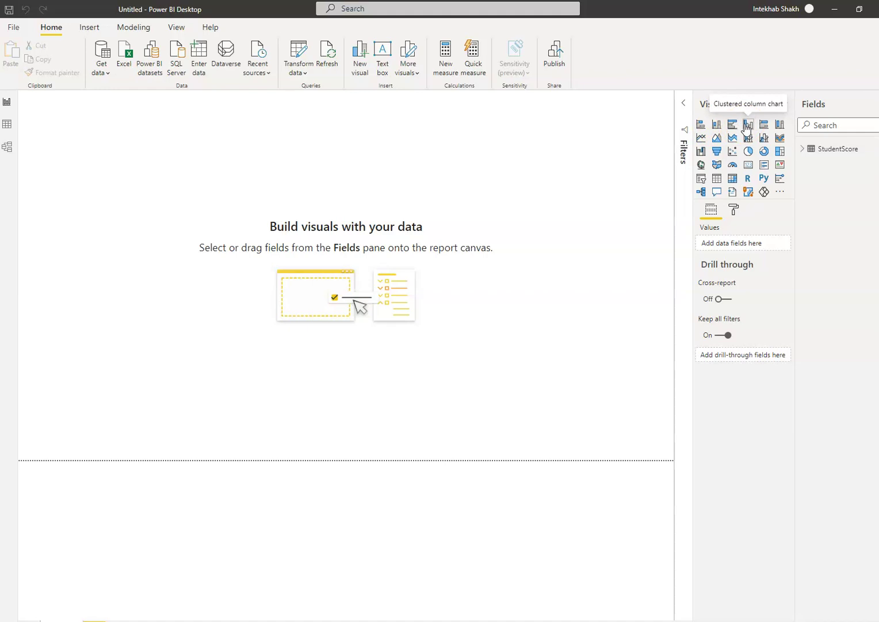
- Build a 'Title and Score' stacked column chart from StudentScore, with Title on the axis and Score as legend
click(717, 127)
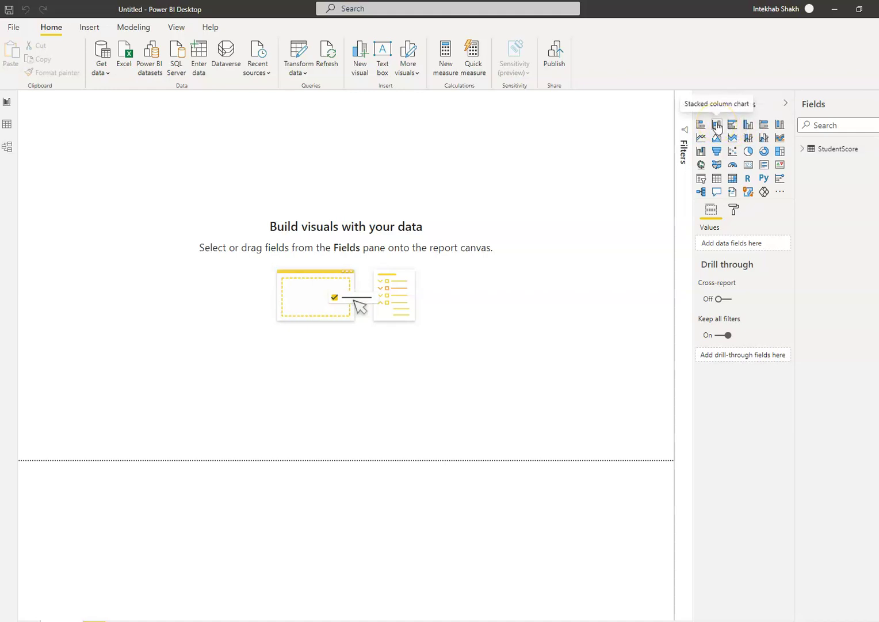
click(716, 125)
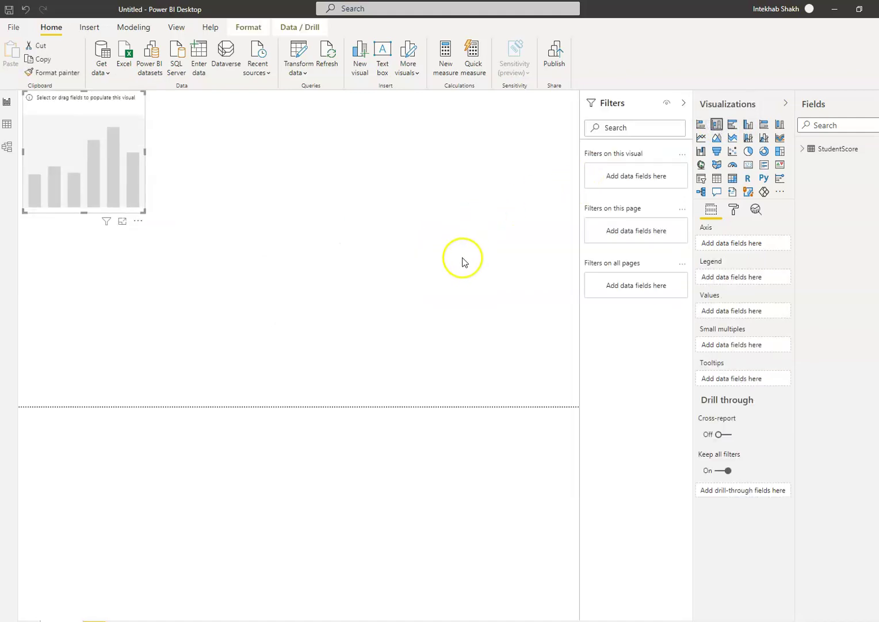
click(804, 149)
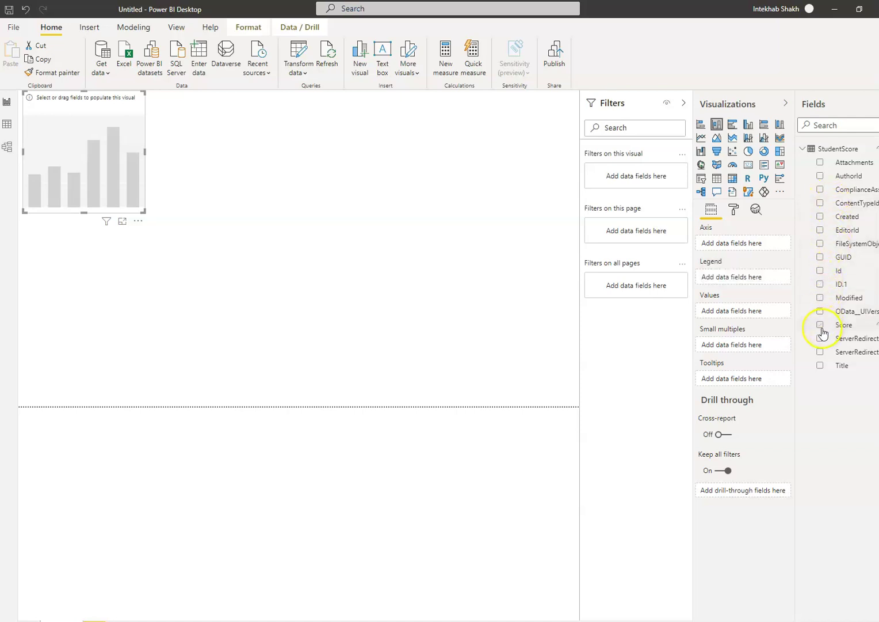
click(821, 365)
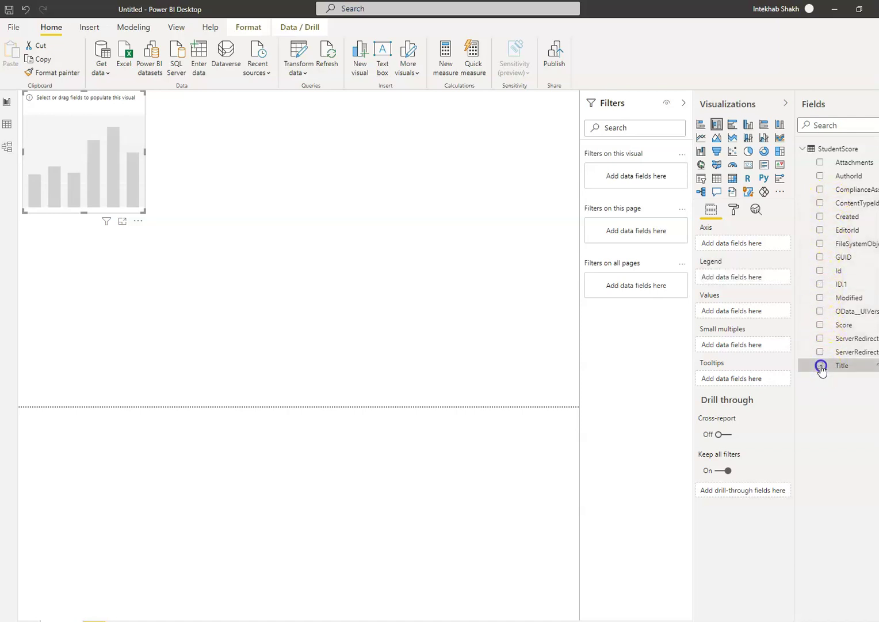
click(820, 325)
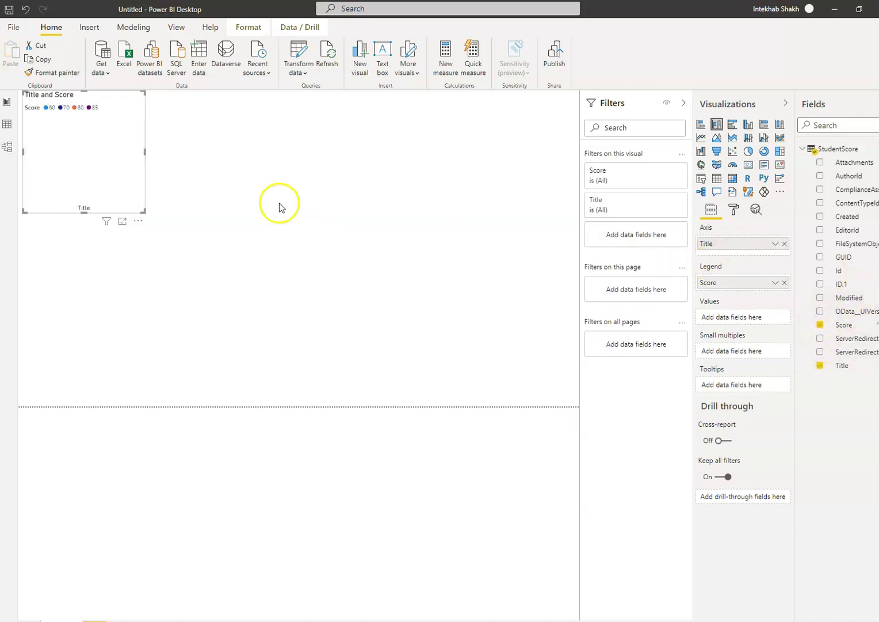
click(337, 176)
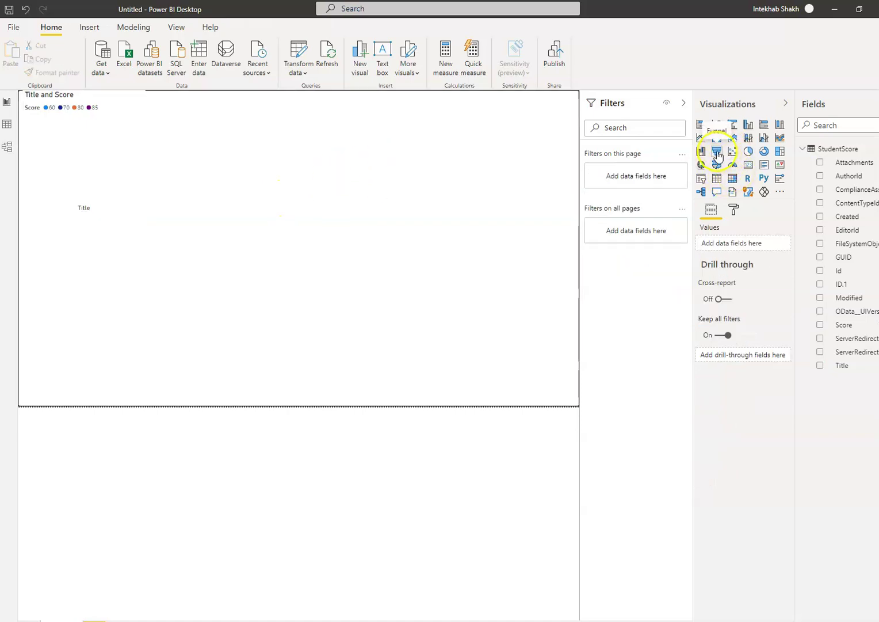
- Add a clustered column chart with Score on the axis and Title as the legend
click(747, 126)
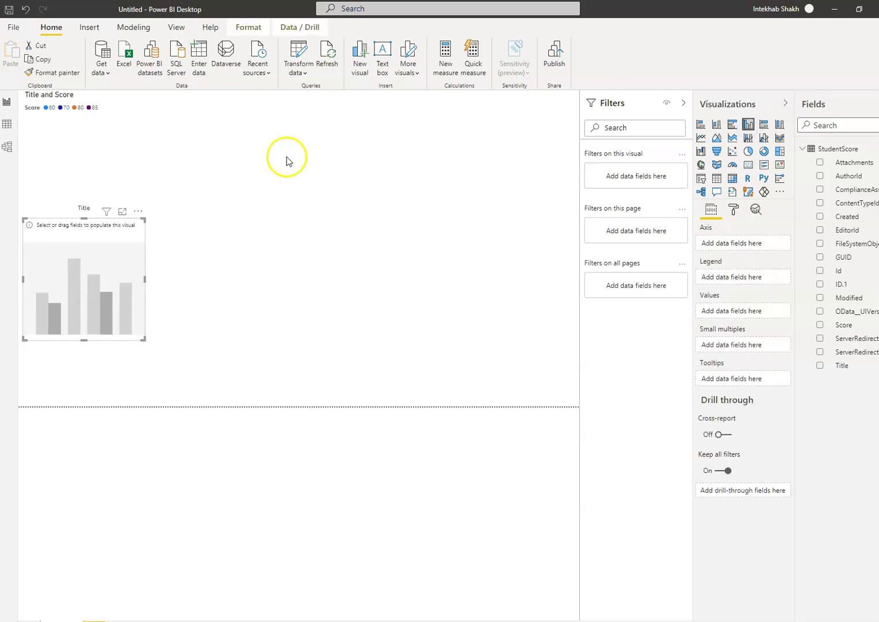
click(822, 326)
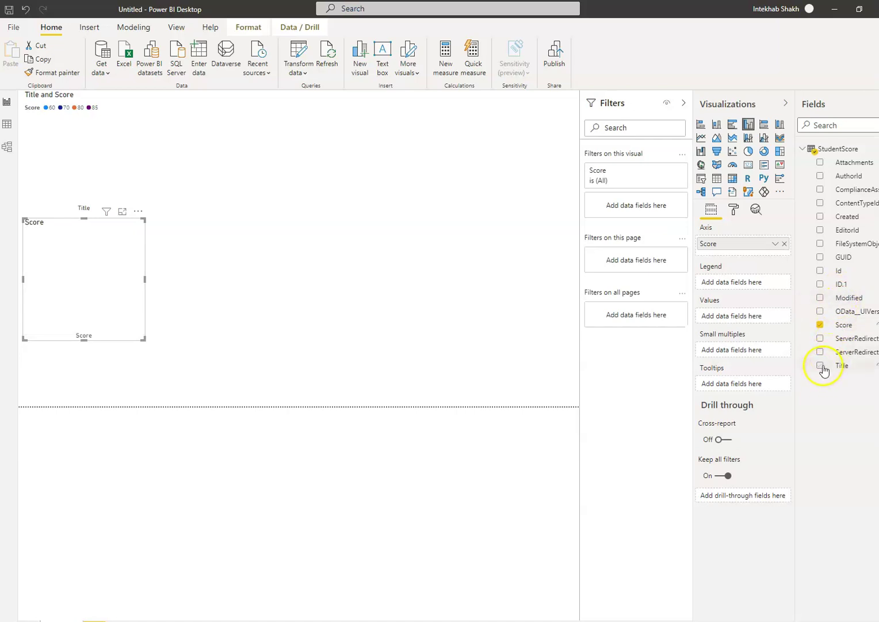
click(820, 366)
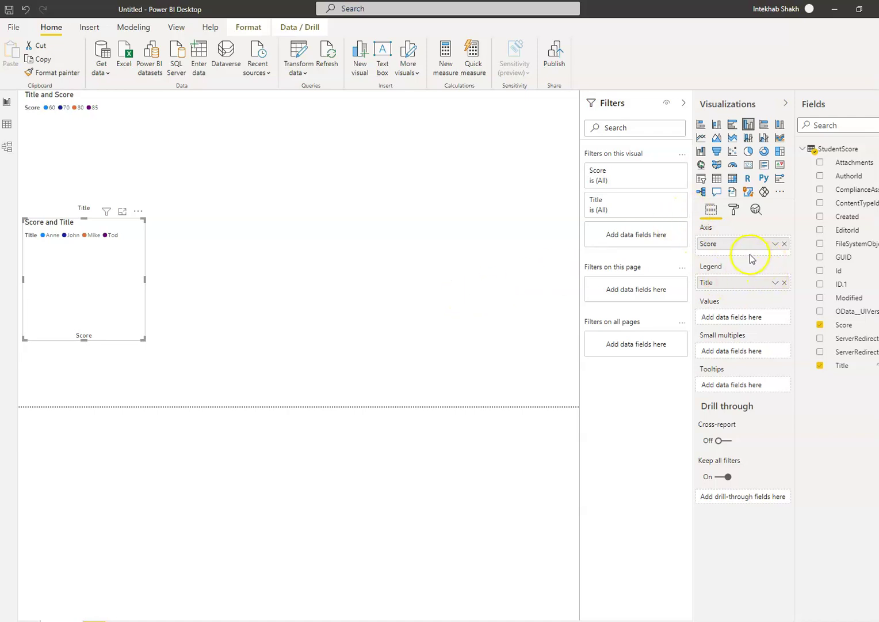
click(774, 244)
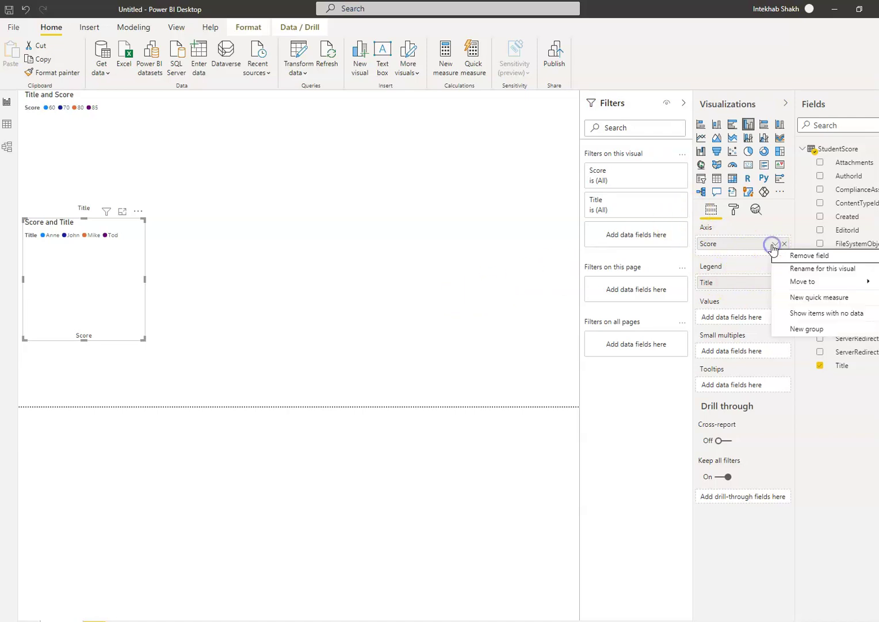
click(804, 256)
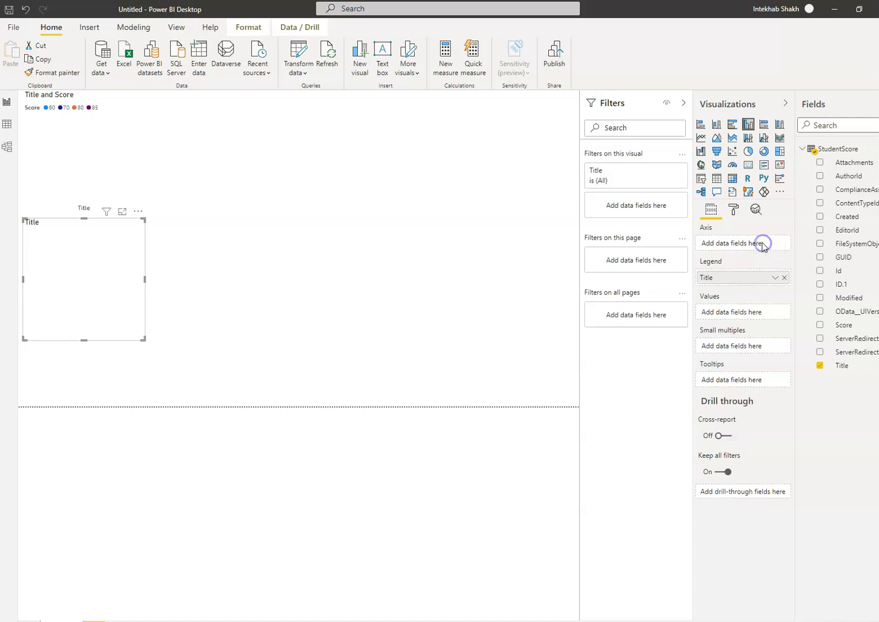
click(820, 366)
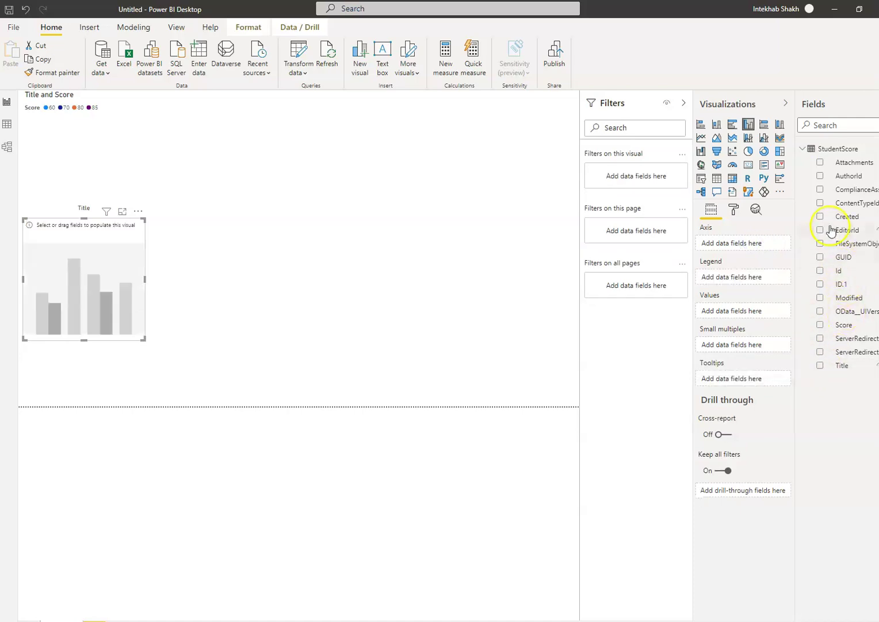
click(820, 325)
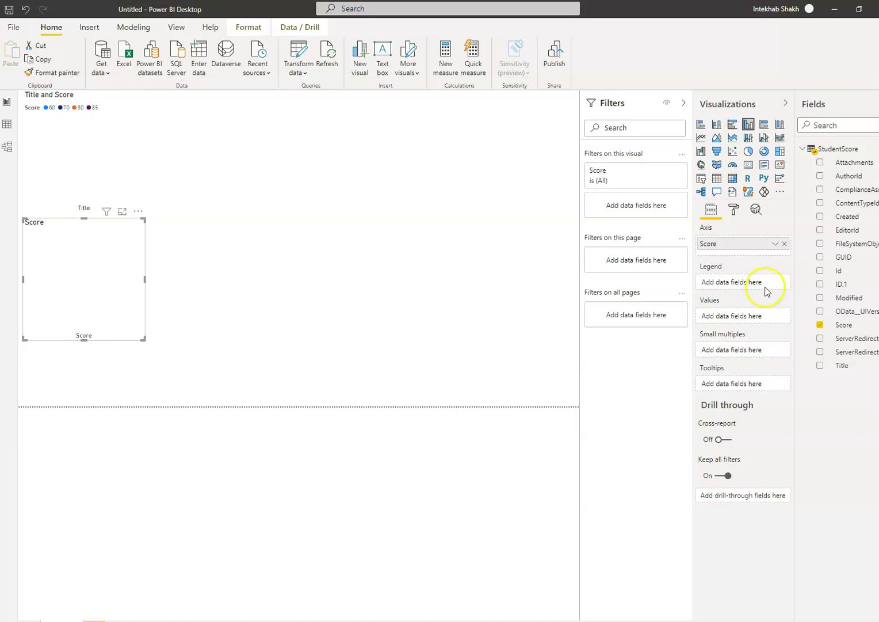
click(820, 325)
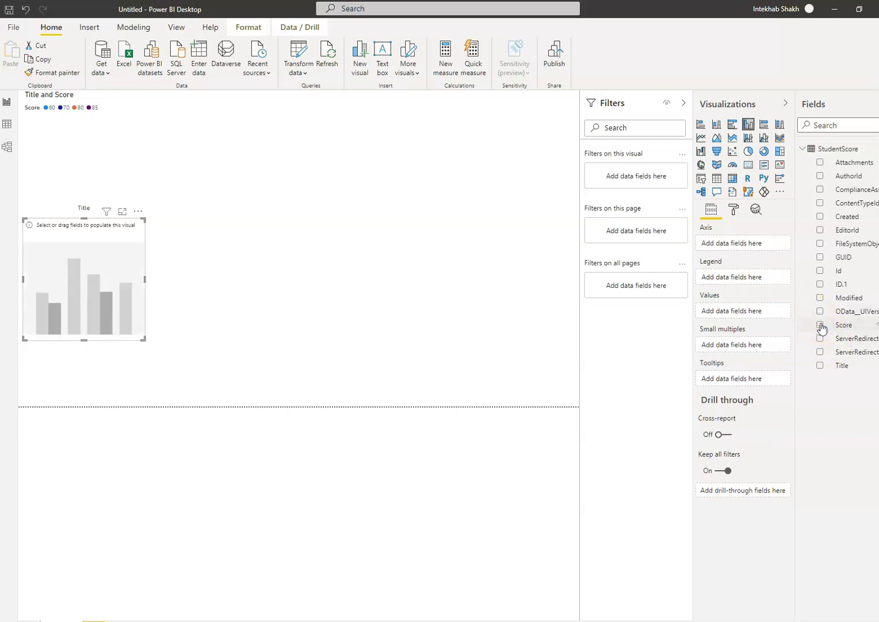
click(821, 325)
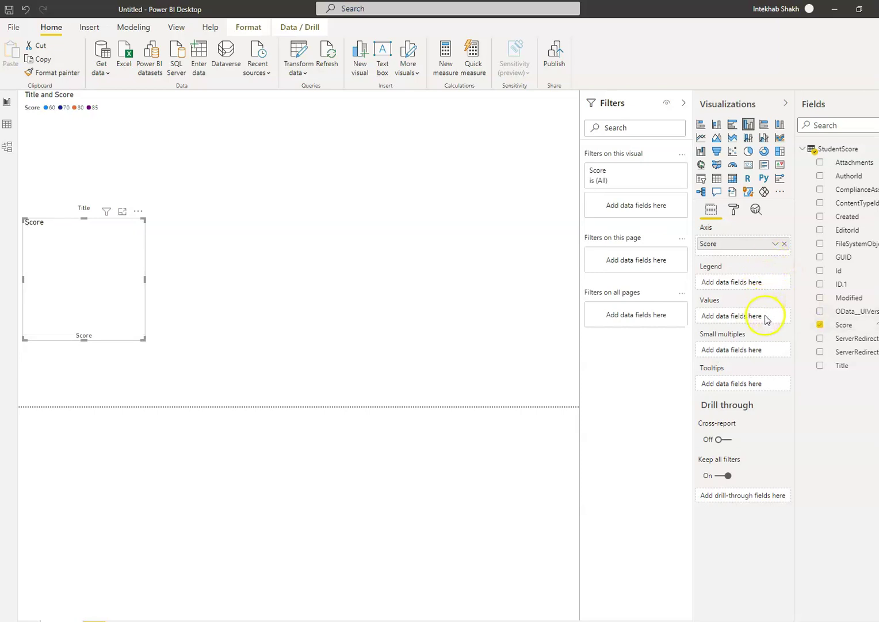
click(821, 366)
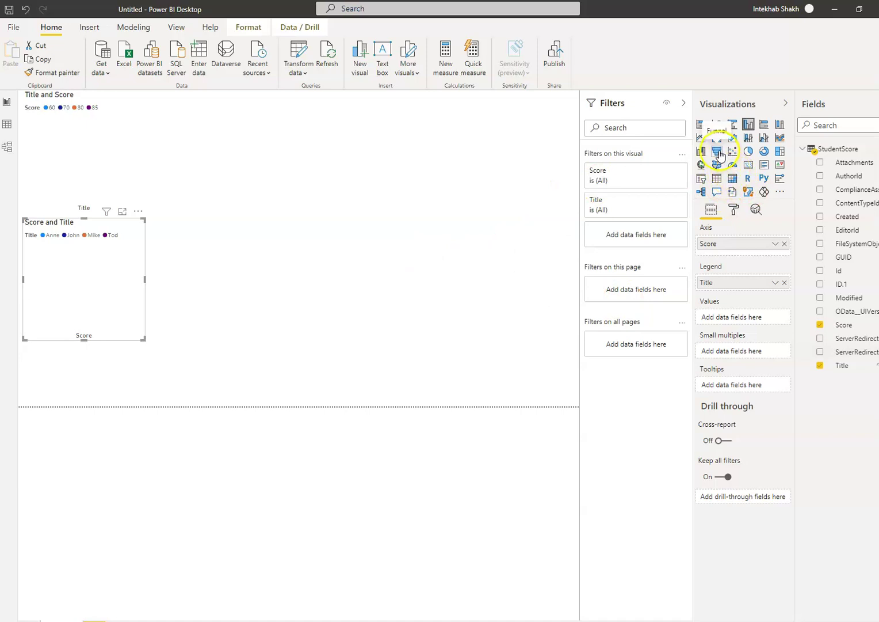
- Add an empty 100% stacked bar chart visual to the page
click(763, 129)
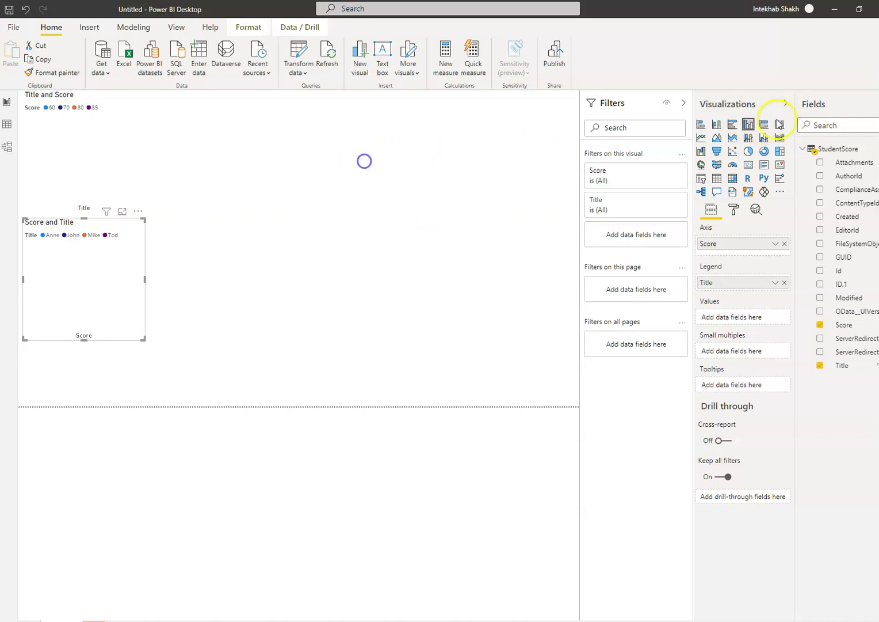
click(764, 129)
click(764, 130)
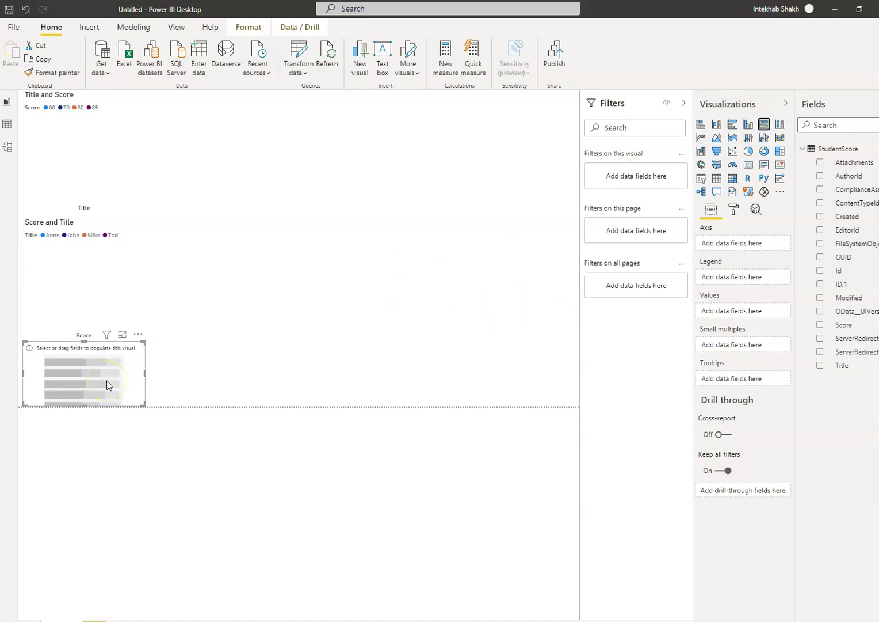
- Place a table visual at the top middle listing Title and Score for each student
click(345, 329)
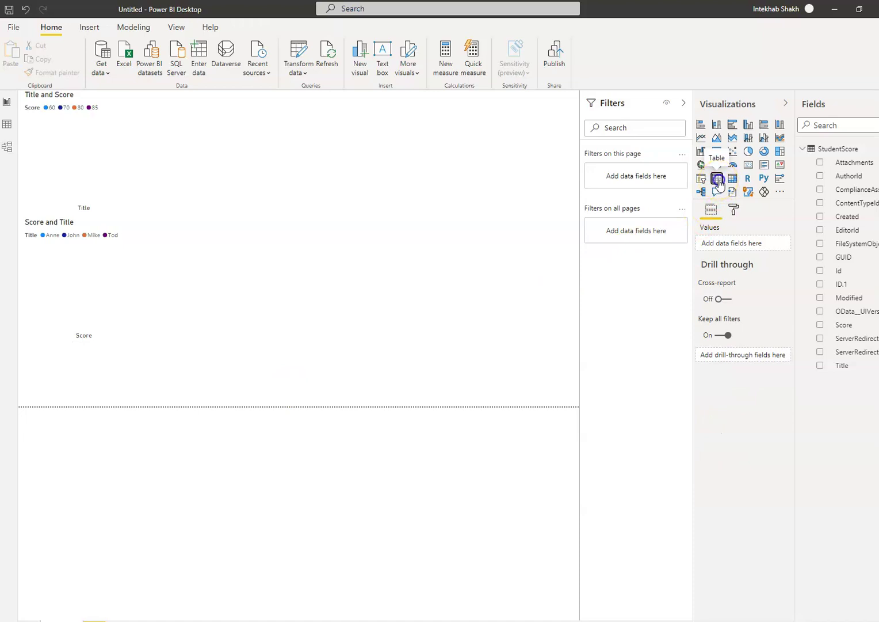
click(717, 179)
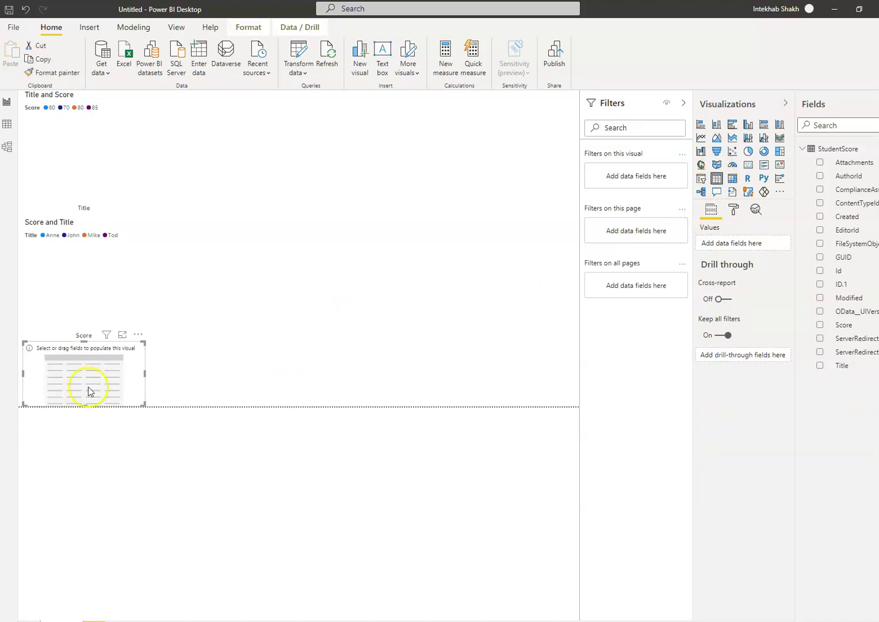
drag(112, 347, 326, 115)
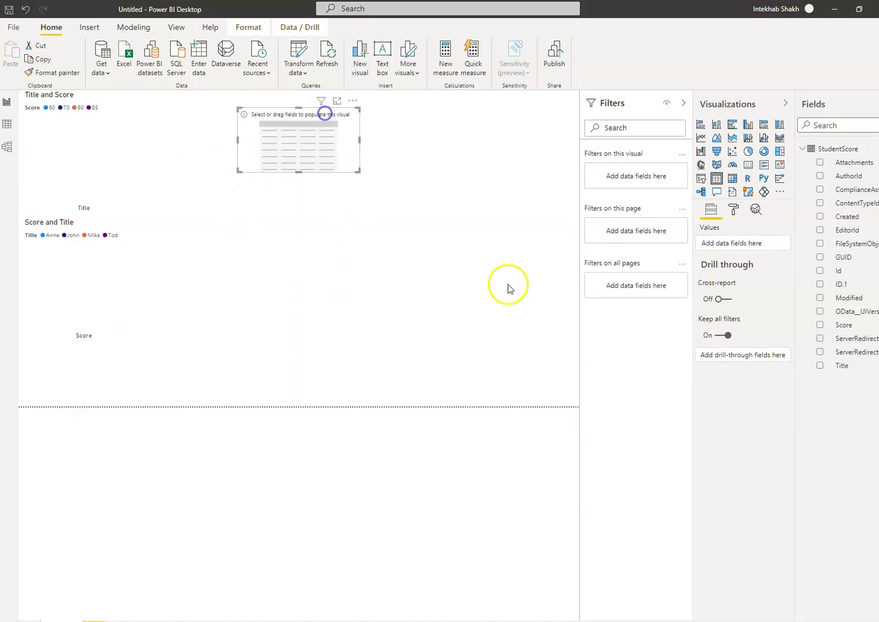
click(820, 366)
click(820, 325)
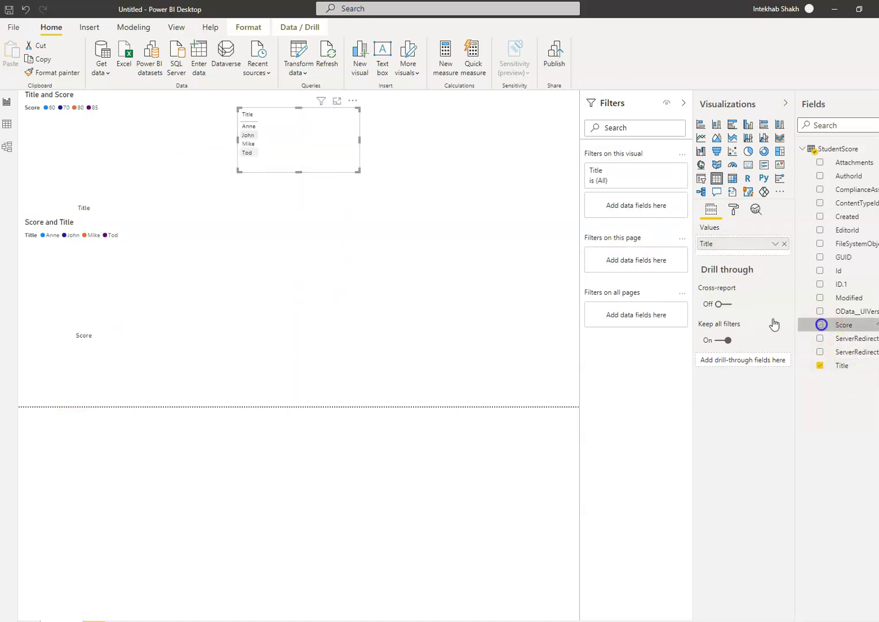
click(361, 173)
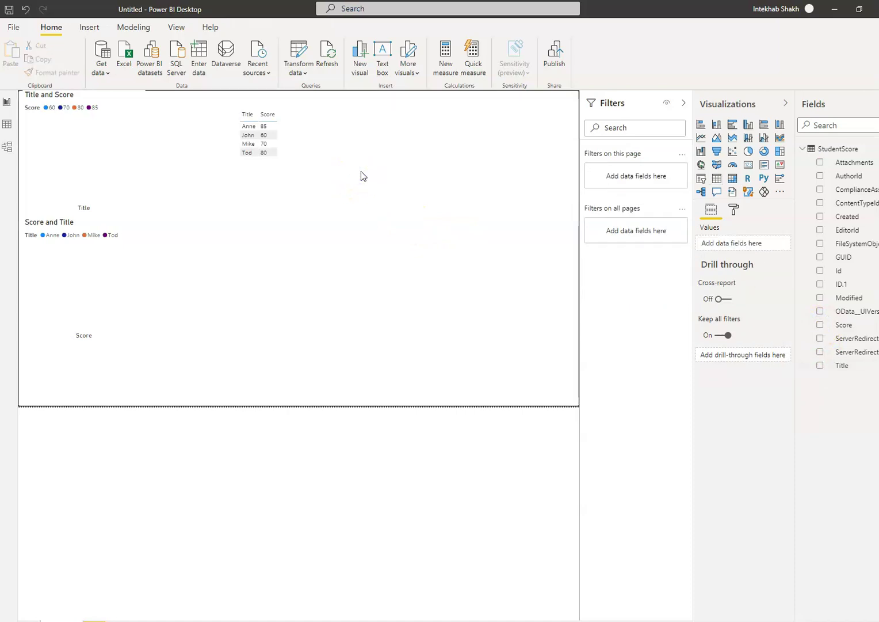
- Add an enlarged mid-canvas line chart with Score on the axis and Title as legend
click(702, 138)
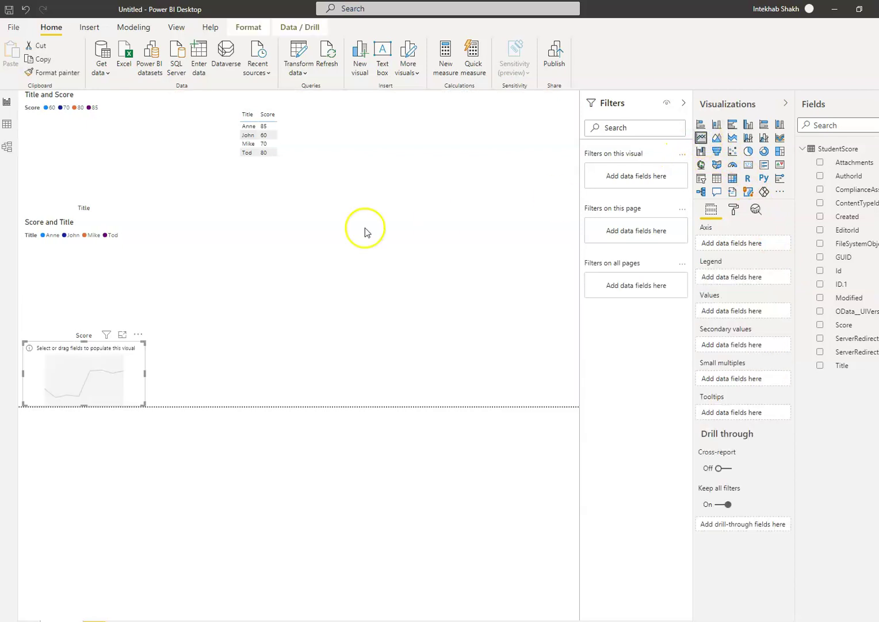
drag(108, 372, 305, 216)
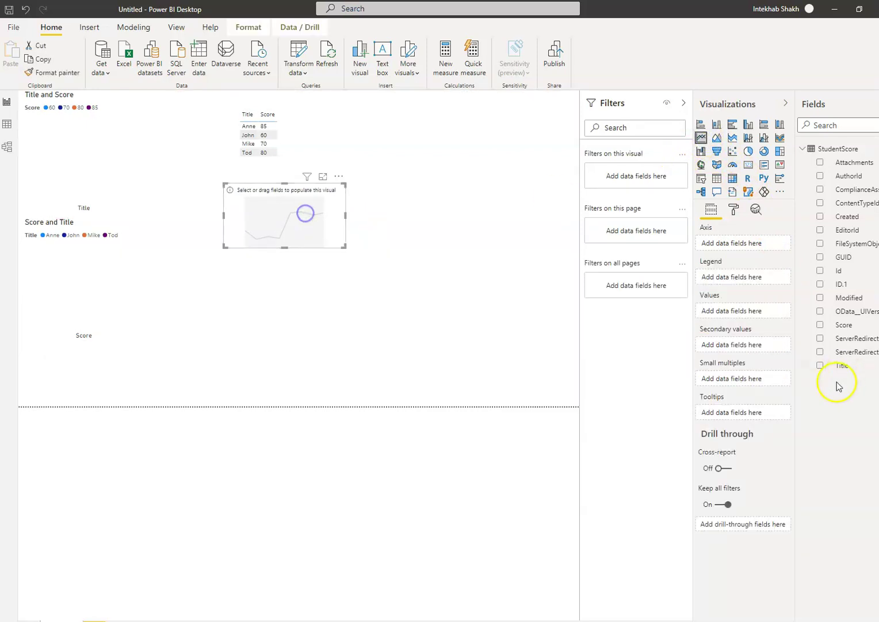
click(820, 325)
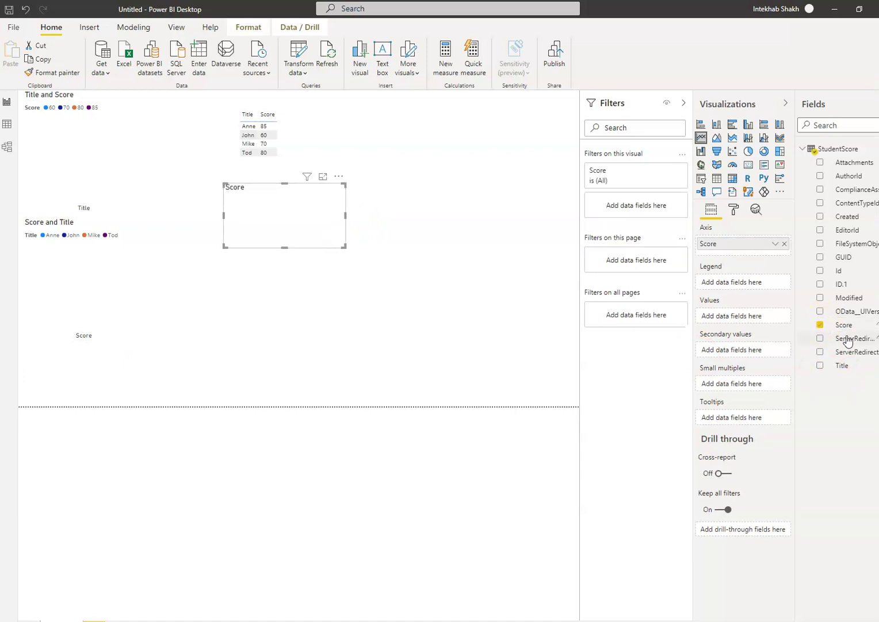
click(820, 365)
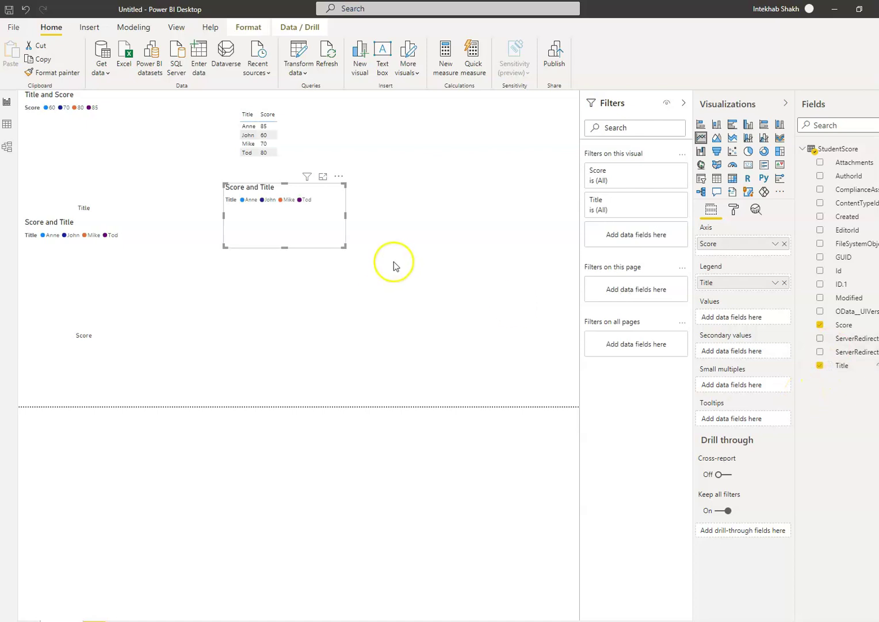
drag(345, 248, 411, 332)
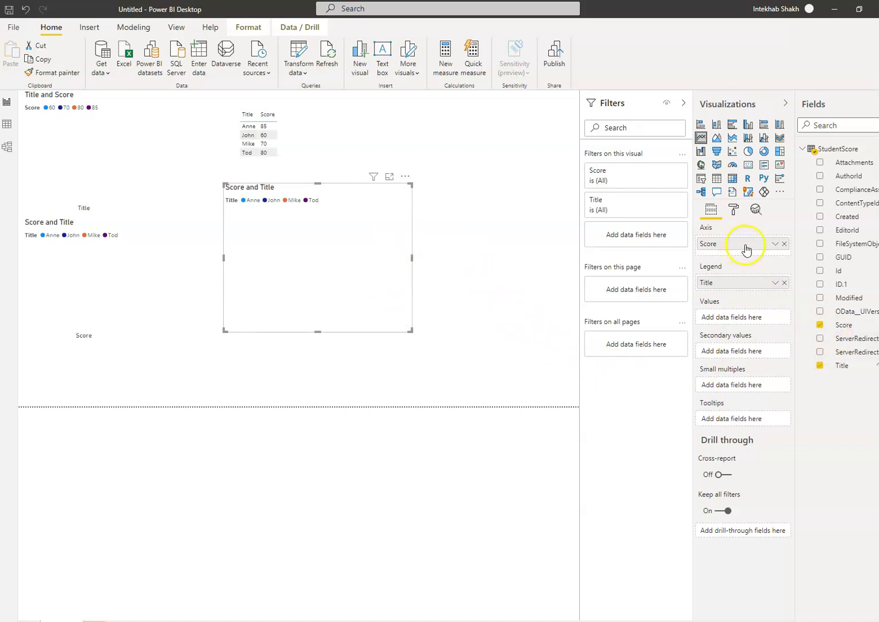
click(748, 317)
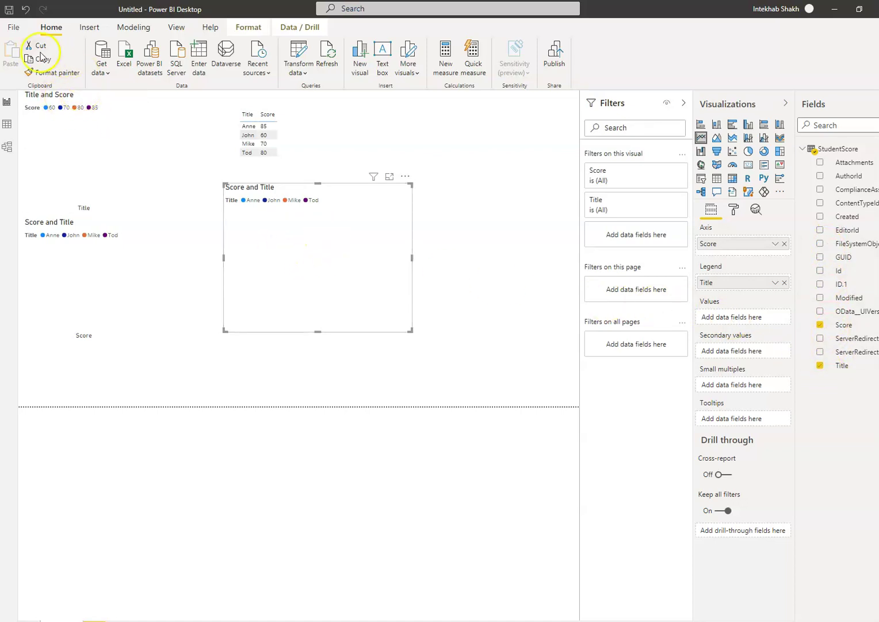
- Publish to Power BI, first saving the report as 'Power Apps 1000 Videos Report' in the admin folder
click(16, 27)
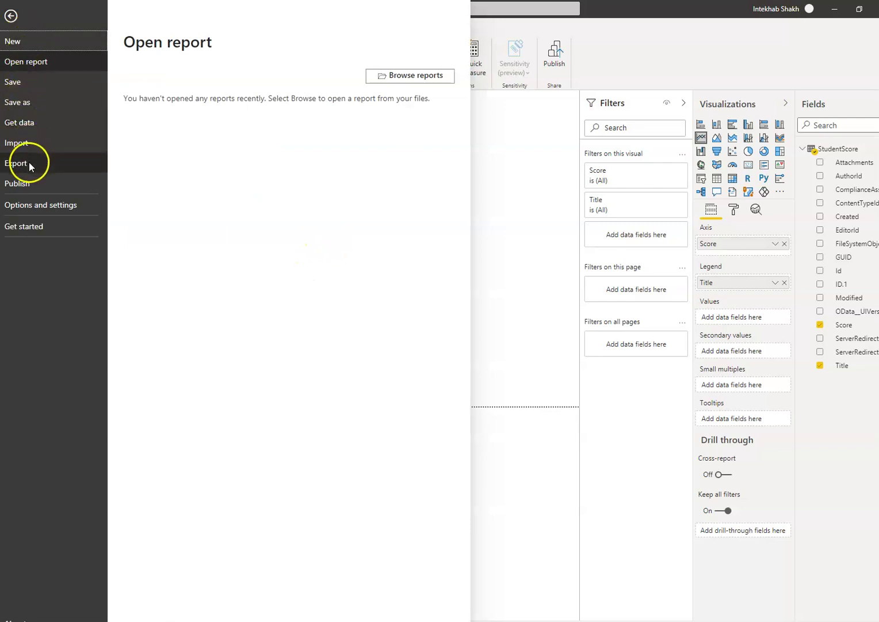
click(26, 184)
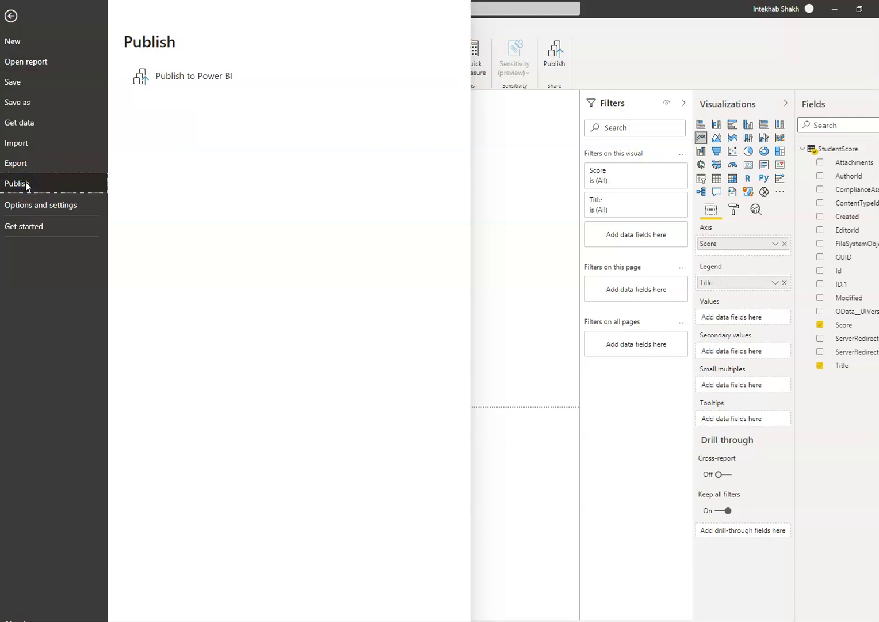
click(181, 80)
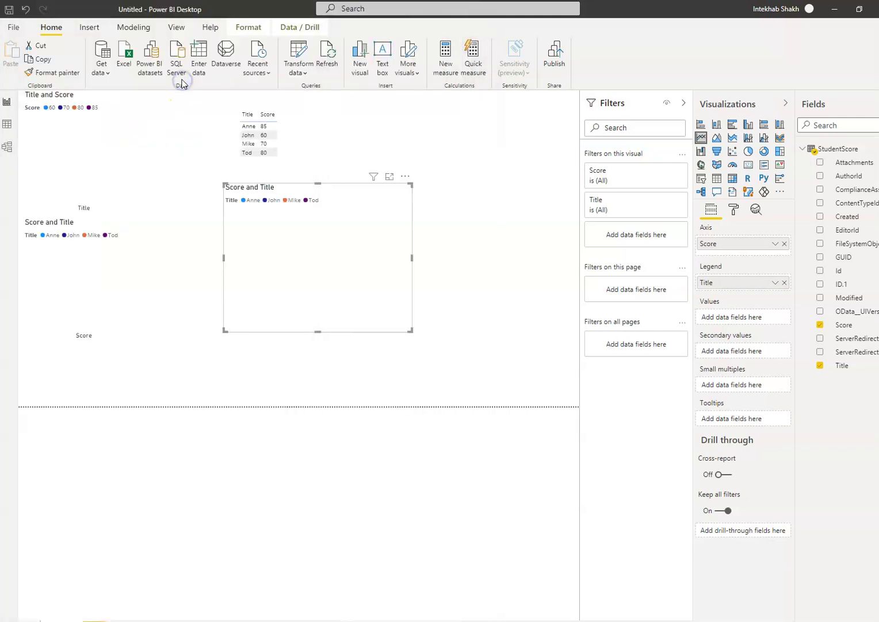
click(498, 348)
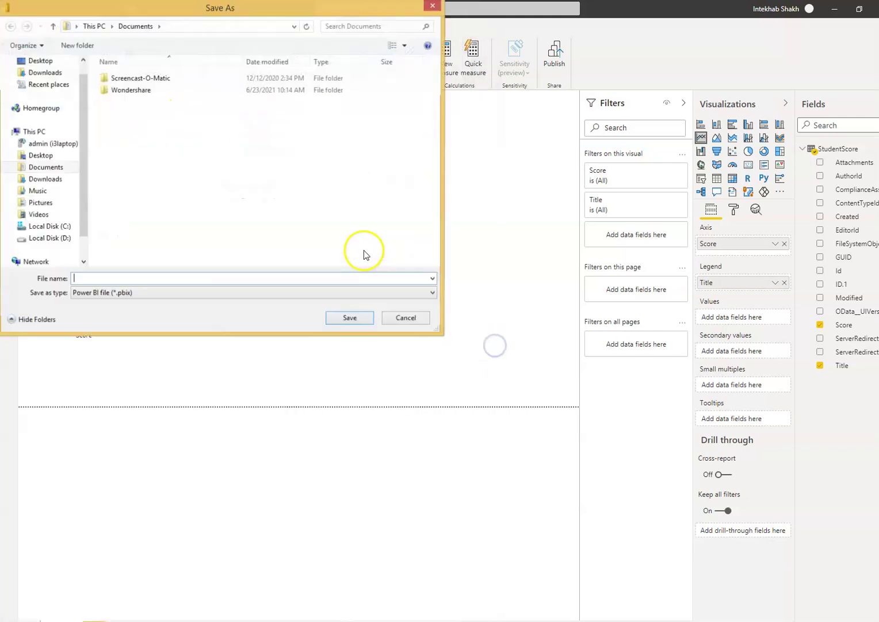
click(50, 226)
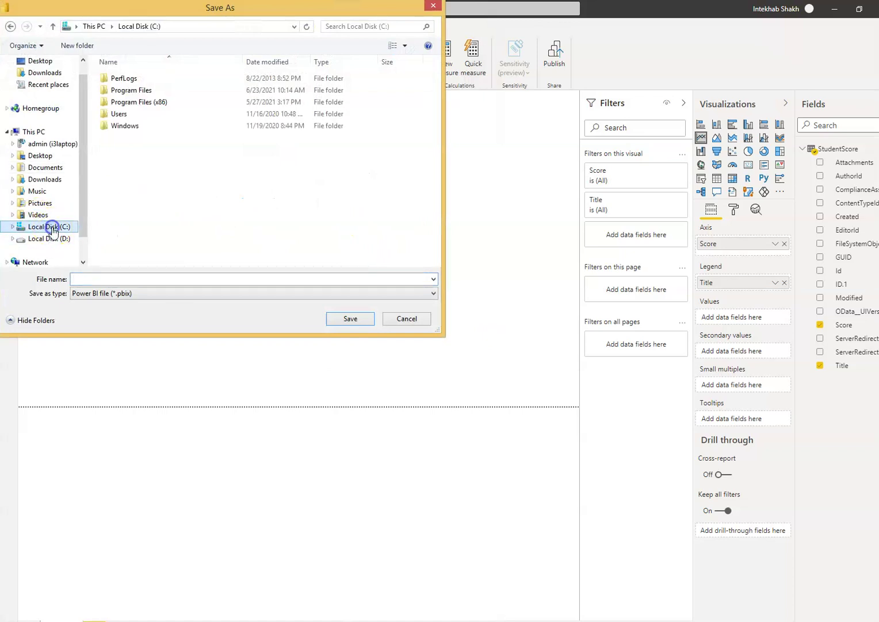
click(157, 279)
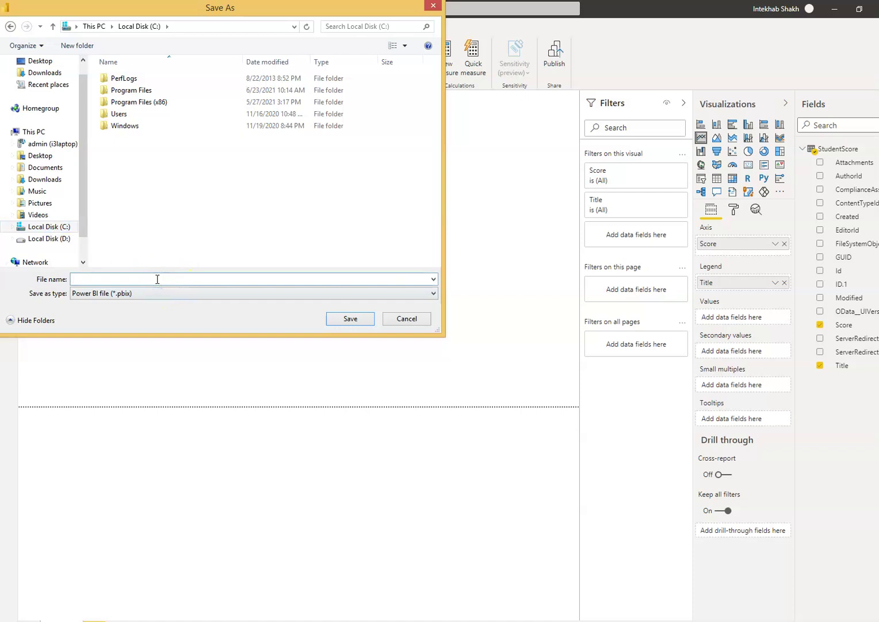
text(Power Apps 1000 Videos Report)
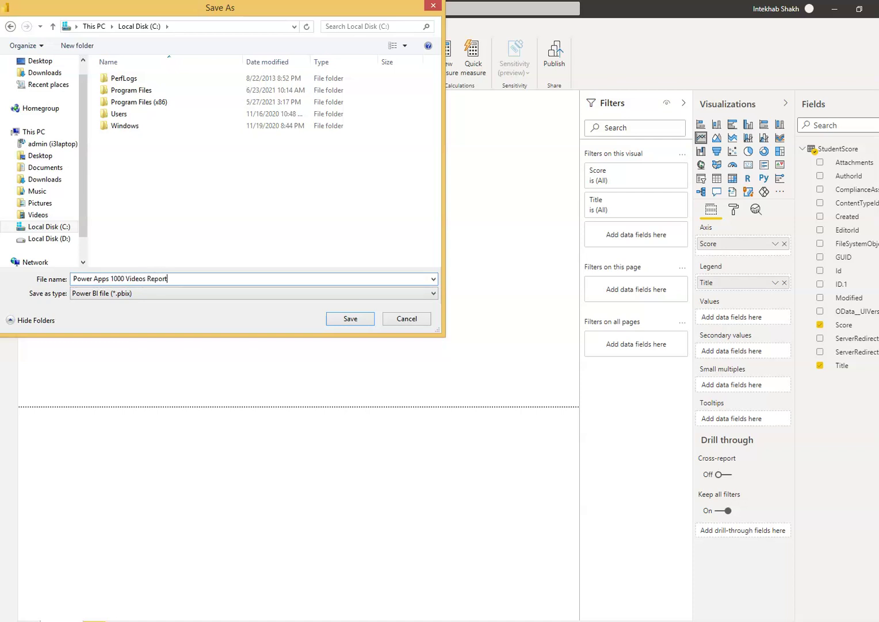
click(357, 318)
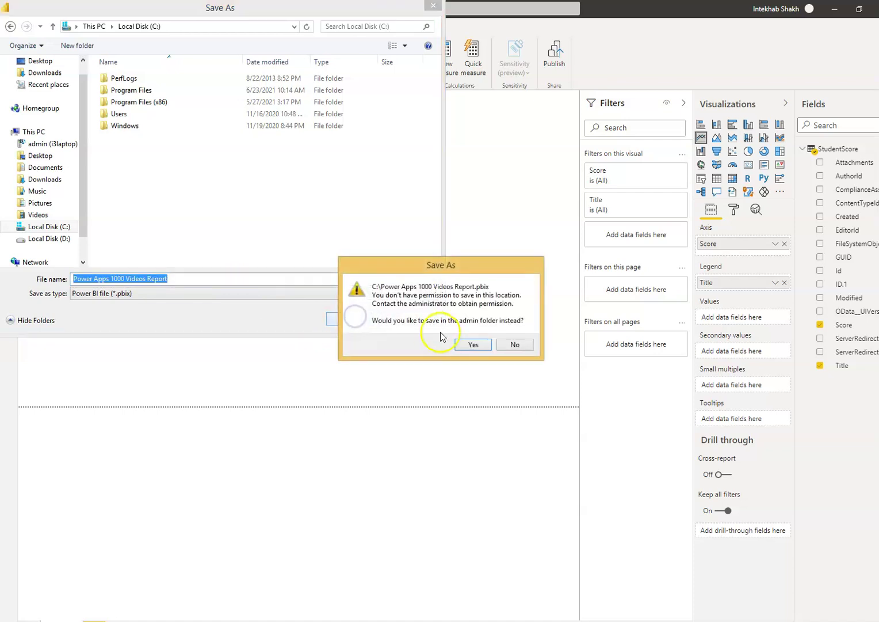
click(471, 345)
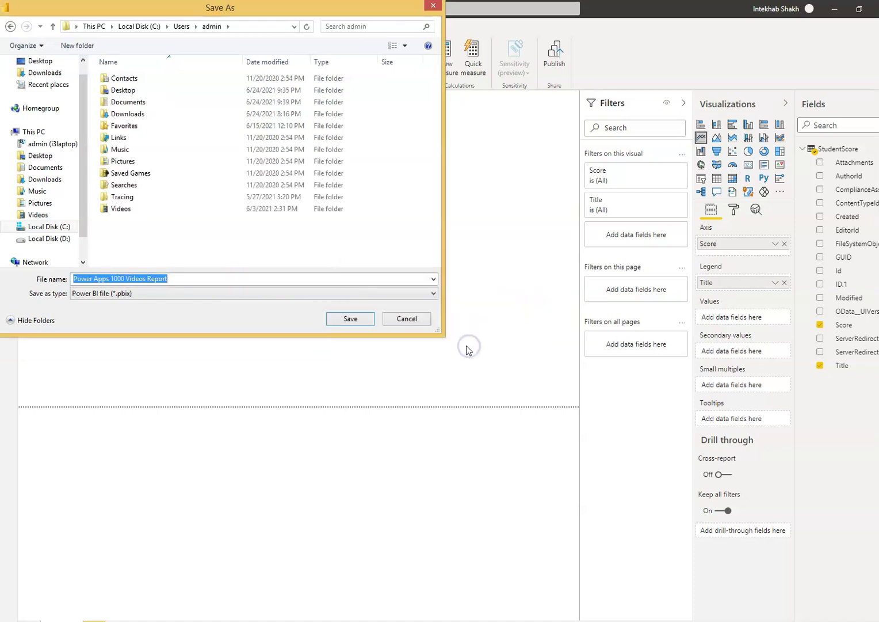
click(348, 320)
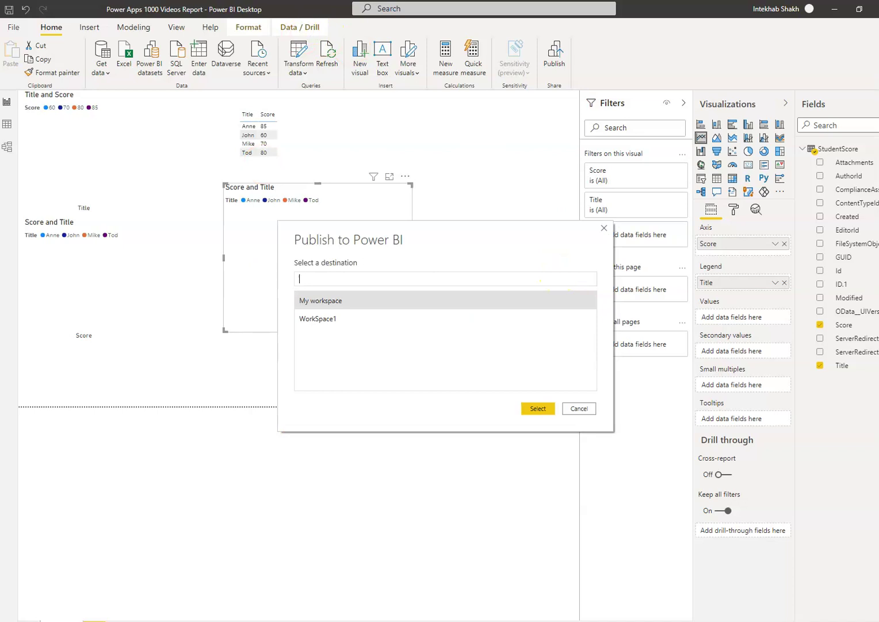
key(alt+Tab)
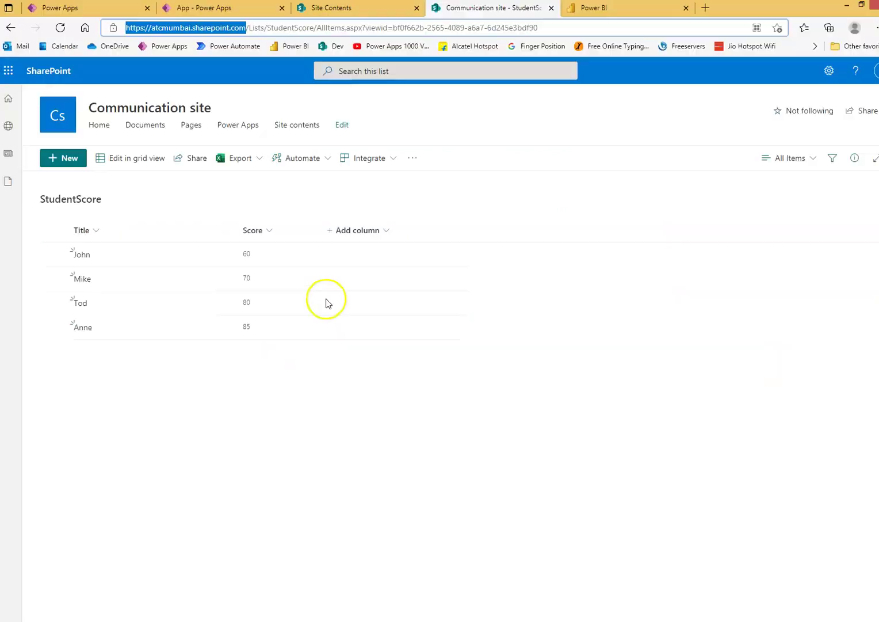
- In Power BI Service, open the Workspaces list and start creating a new workspace
click(612, 9)
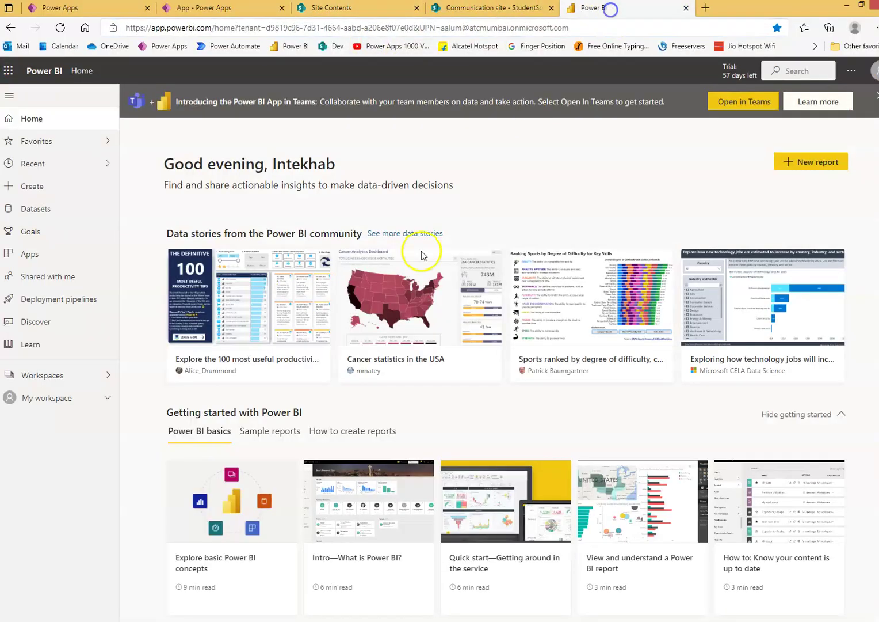
click(41, 374)
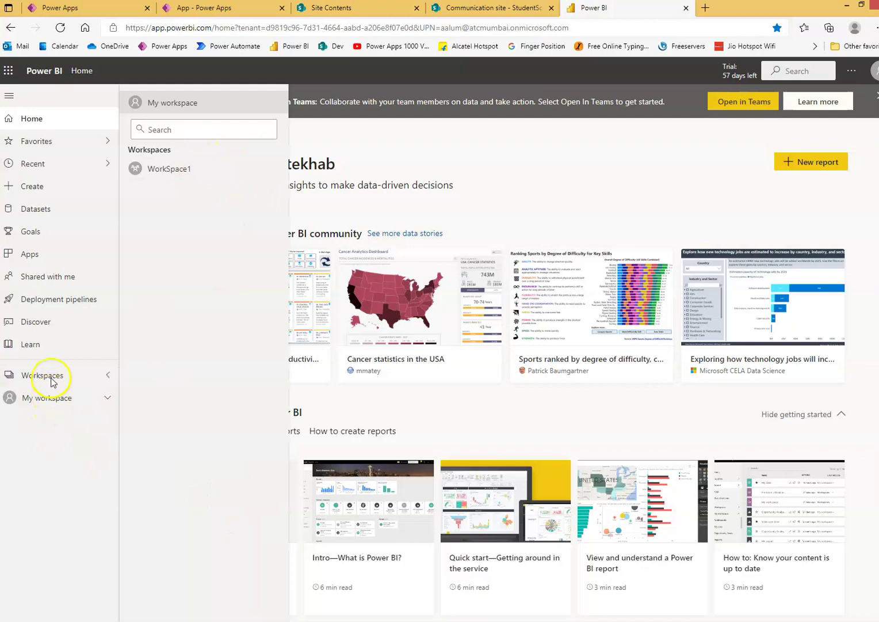
click(365, 122)
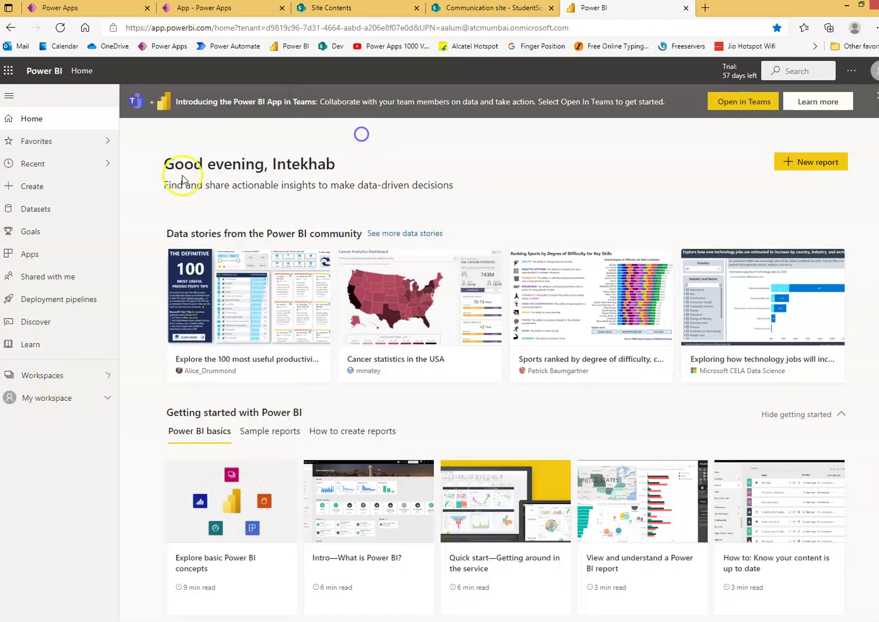
click(44, 375)
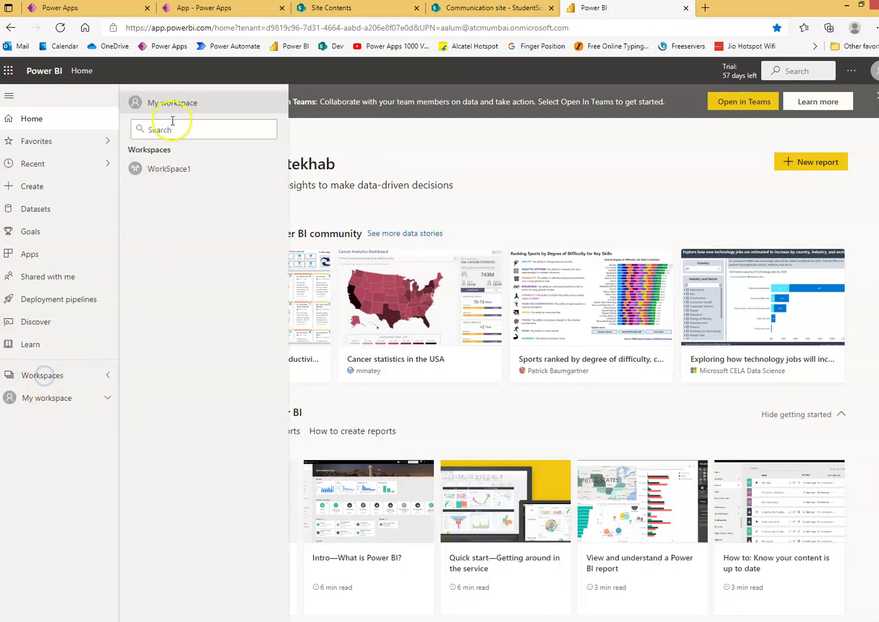
click(64, 404)
click(62, 377)
click(105, 375)
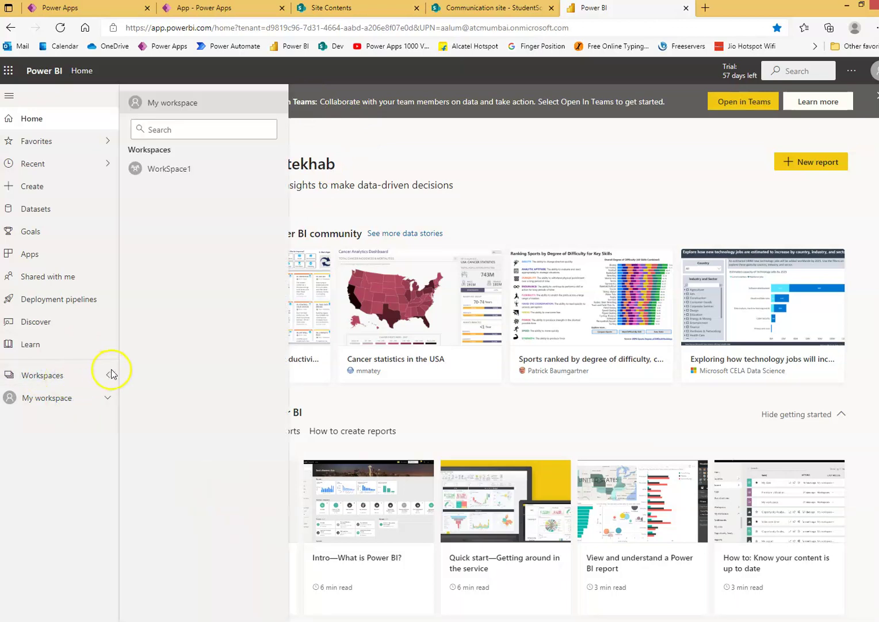
click(858, 70)
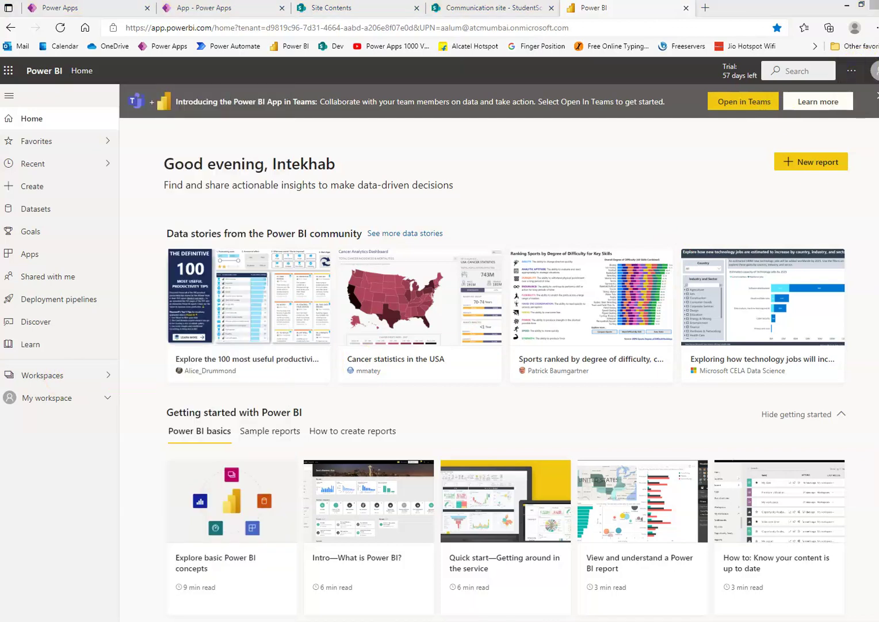
click(876, 70)
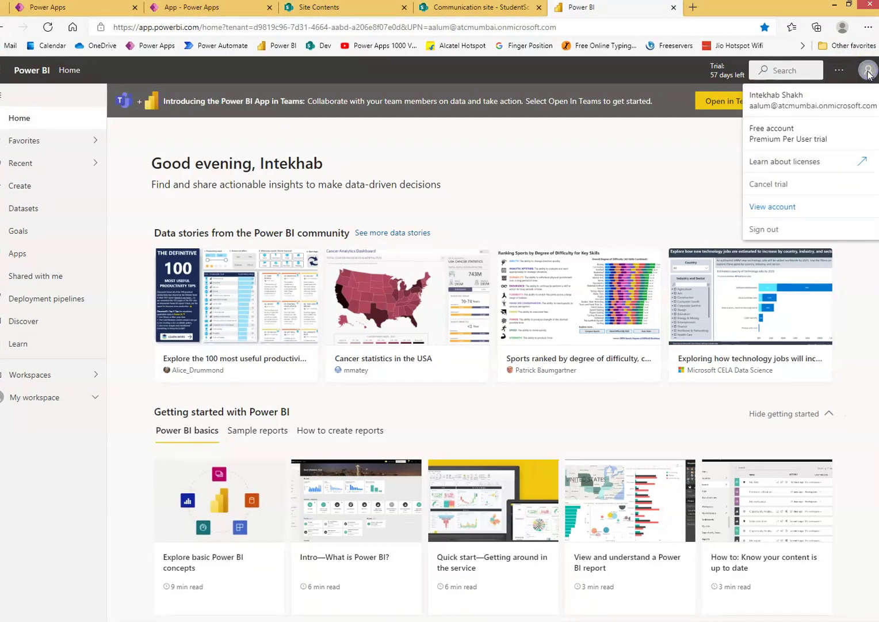
click(793, 120)
key(Escape)
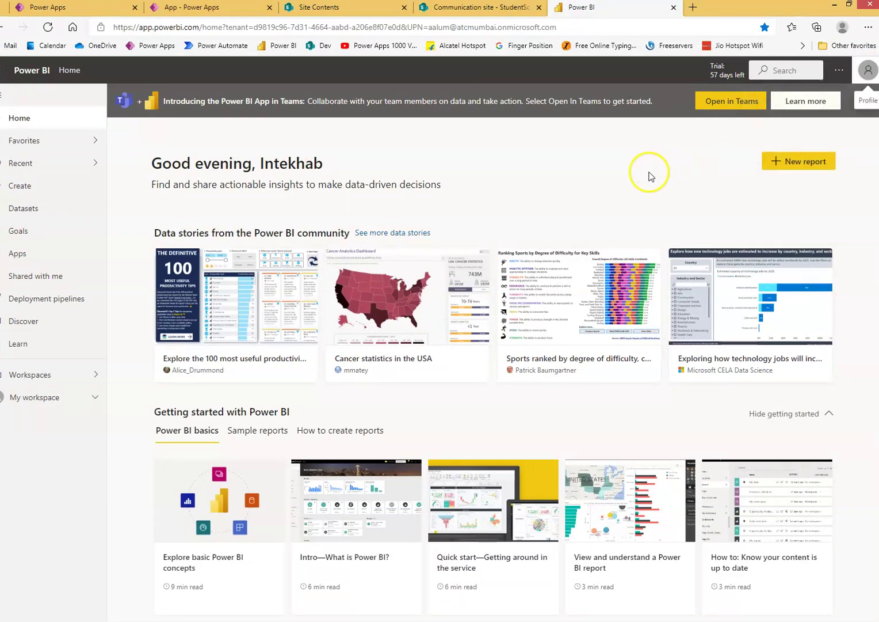
click(23, 375)
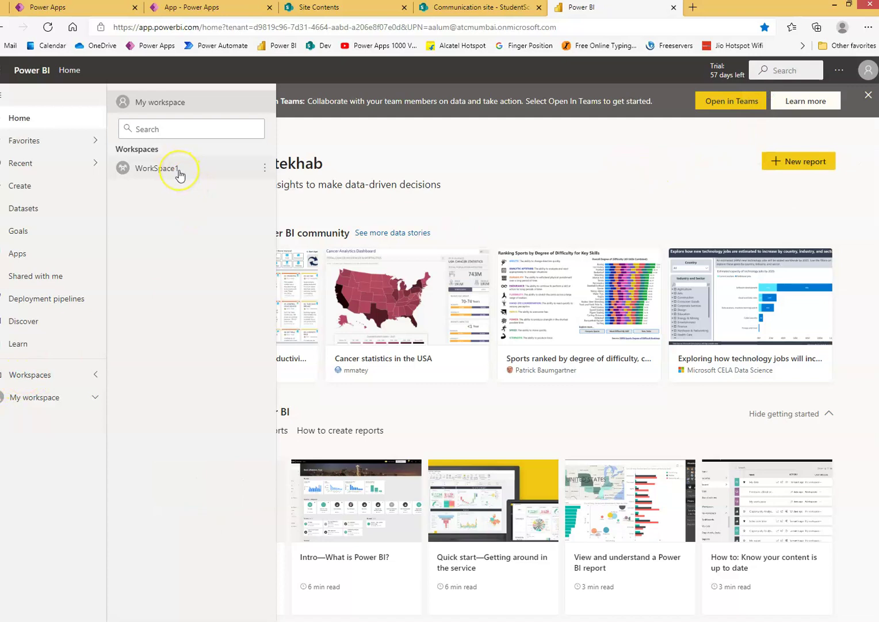
click(190, 614)
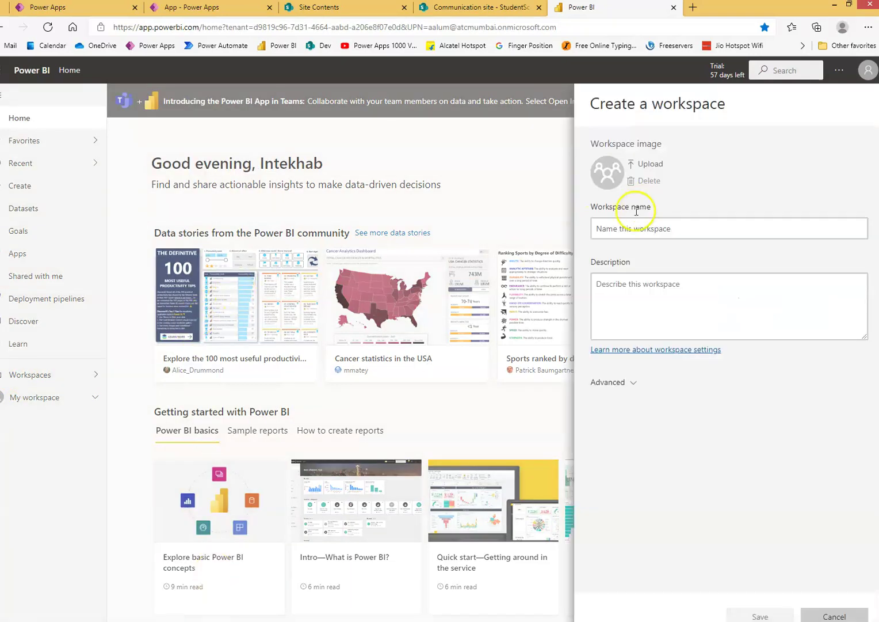
- Create and open a workspace named 'Power Apps 1000 Videos', dismissing the Premium notice
click(632, 228)
text(Power Apps 1000 Videos)
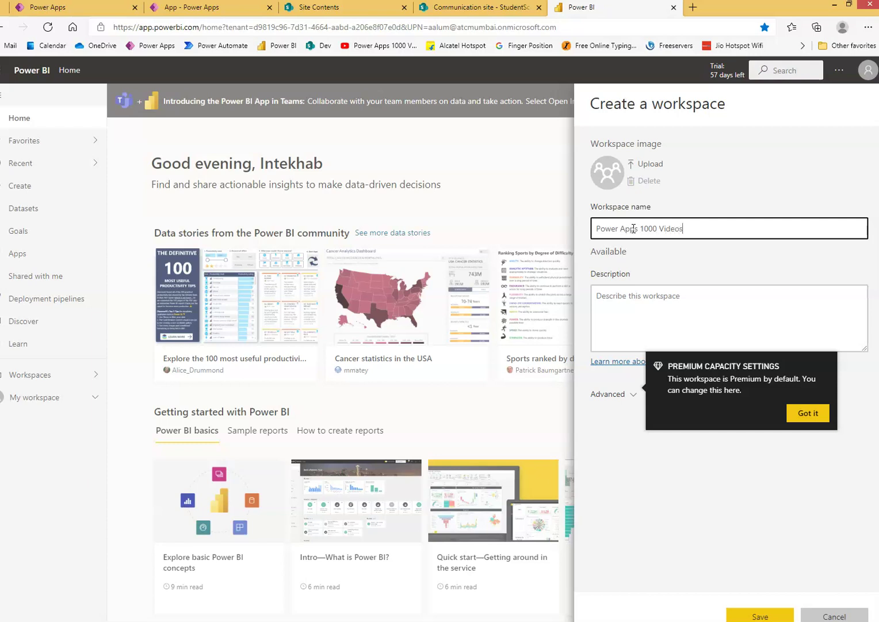
click(808, 413)
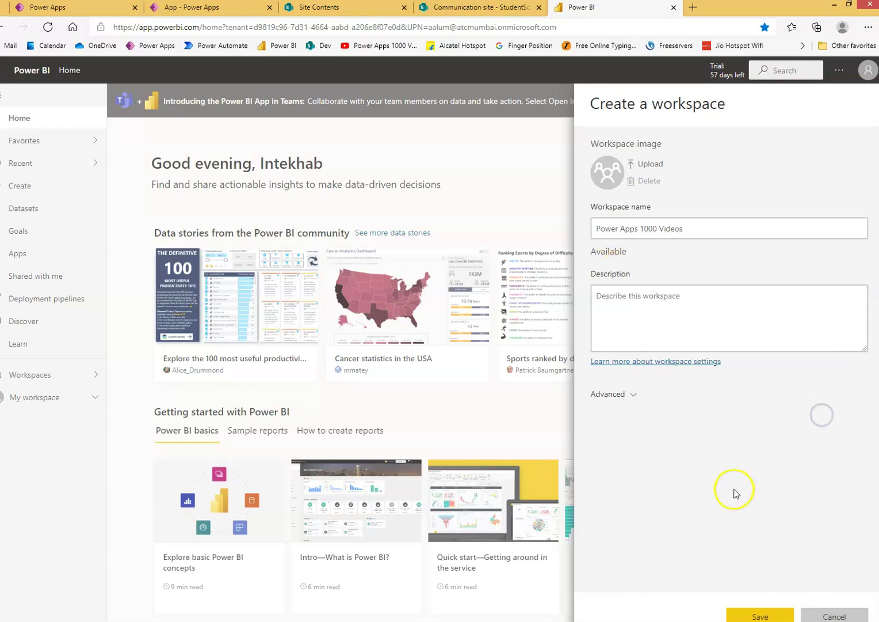
click(751, 617)
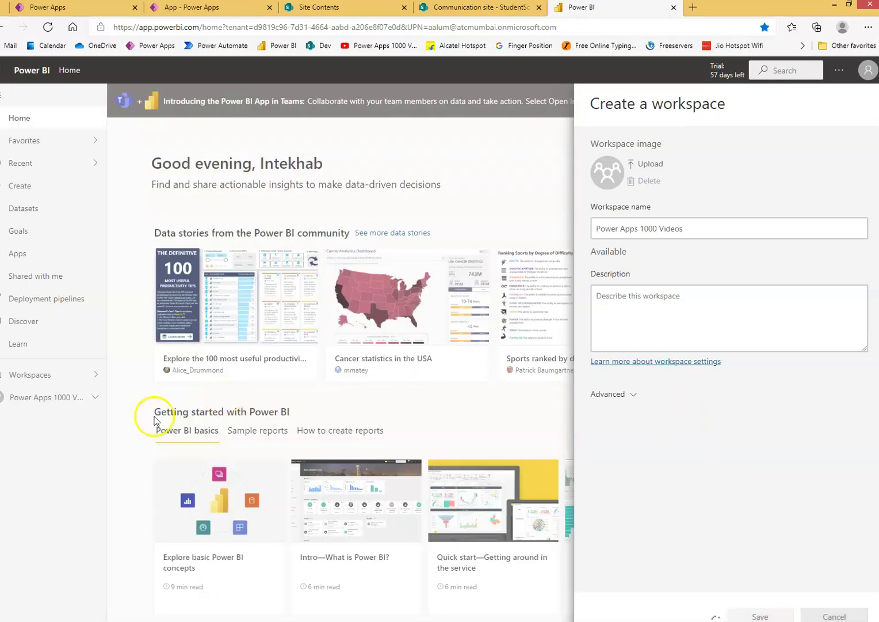
click(58, 397)
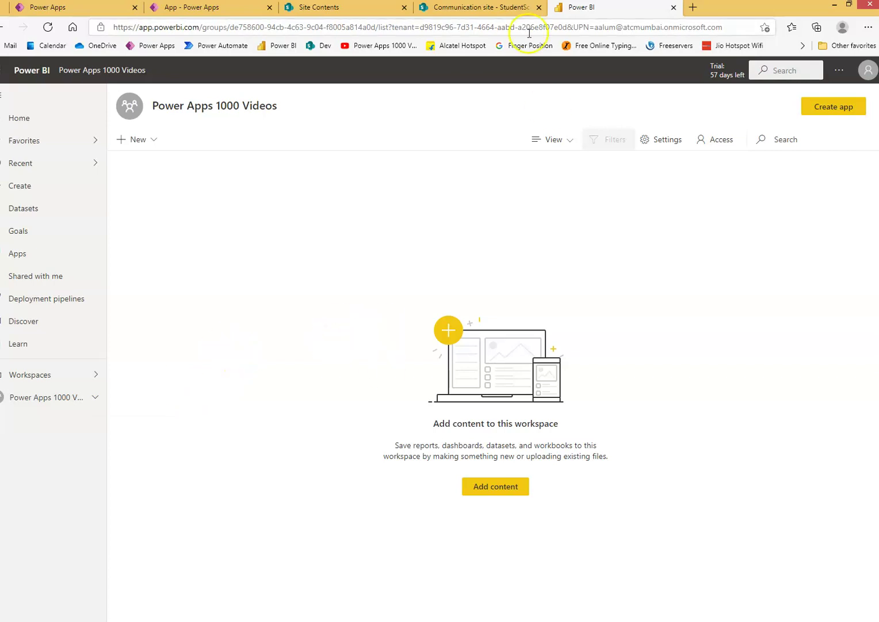
- Publish the report to the 'Power Apps 1000 Videos' workspace, then view that workspace in the browser
key(alt+Tab)
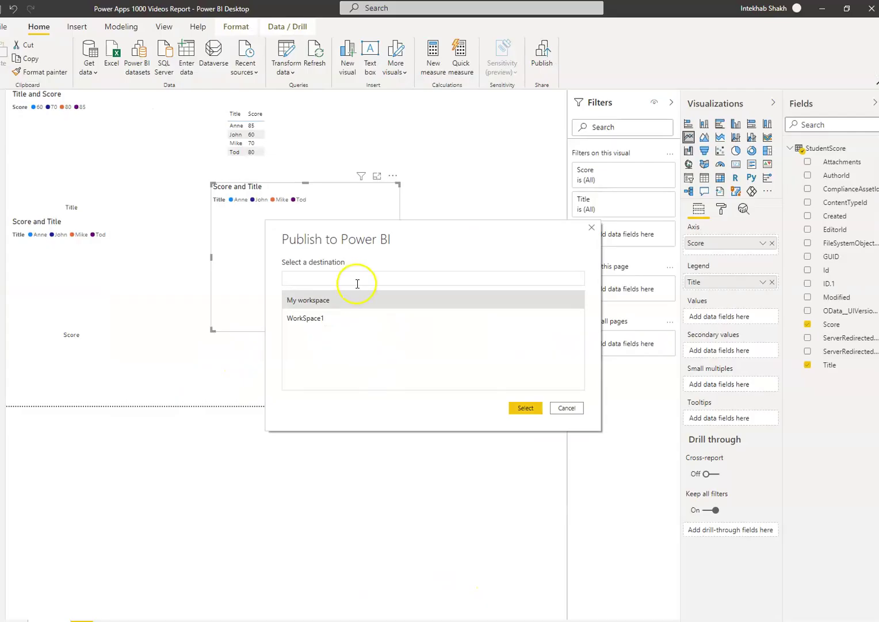
click(569, 410)
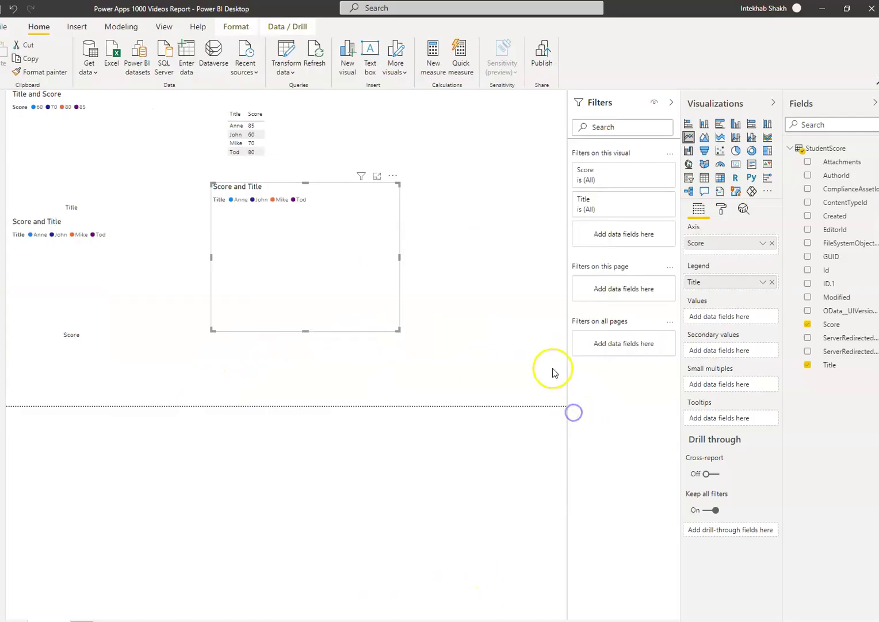
click(5, 27)
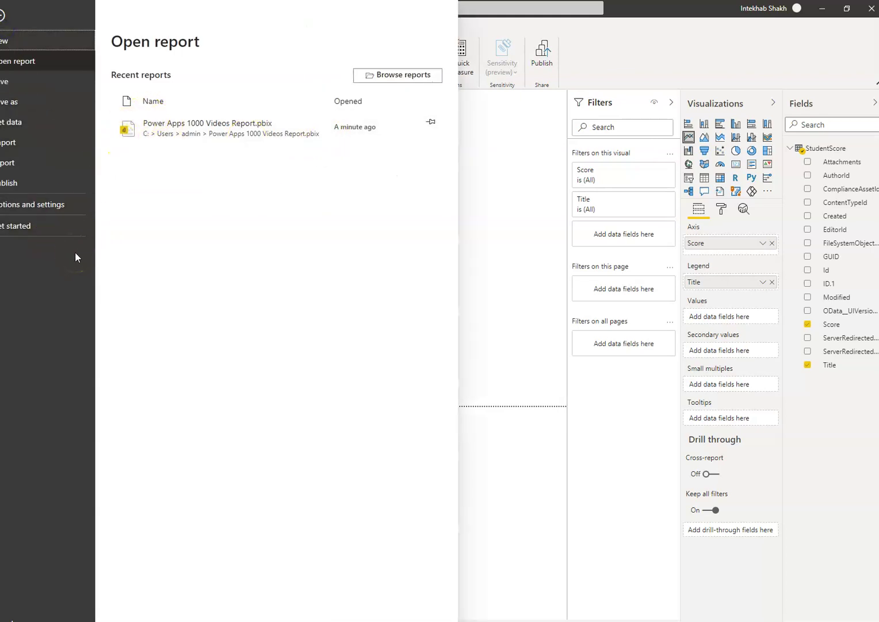
click(16, 184)
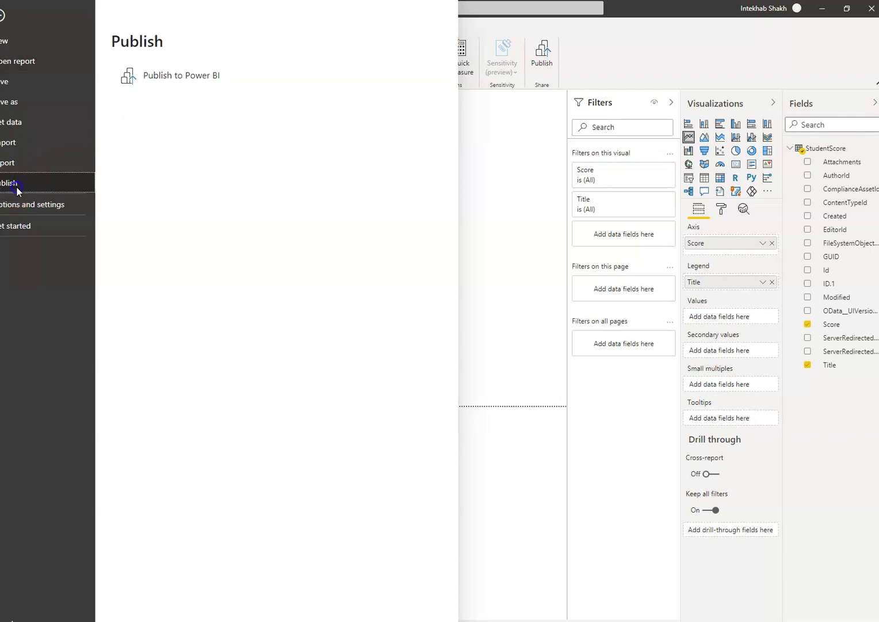
click(187, 78)
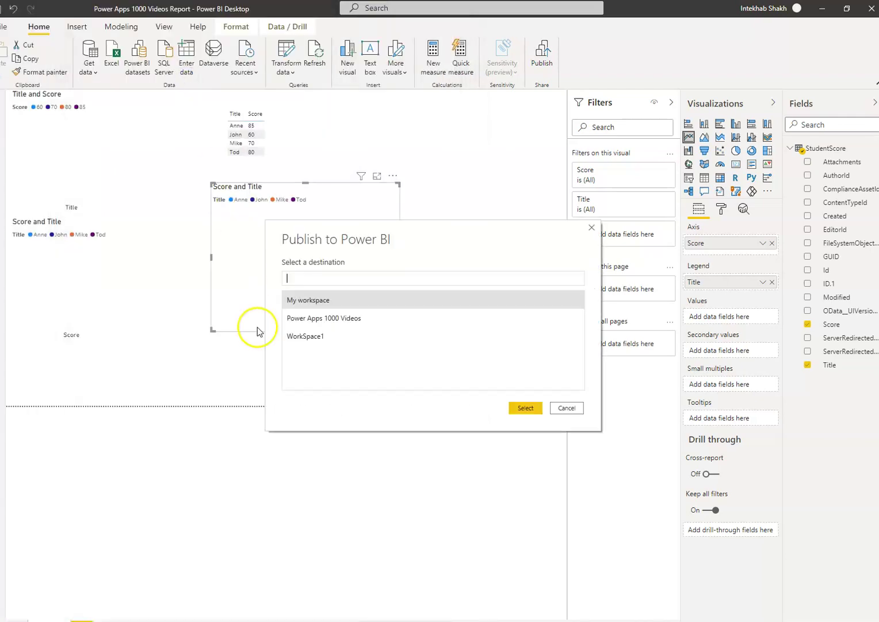
click(327, 318)
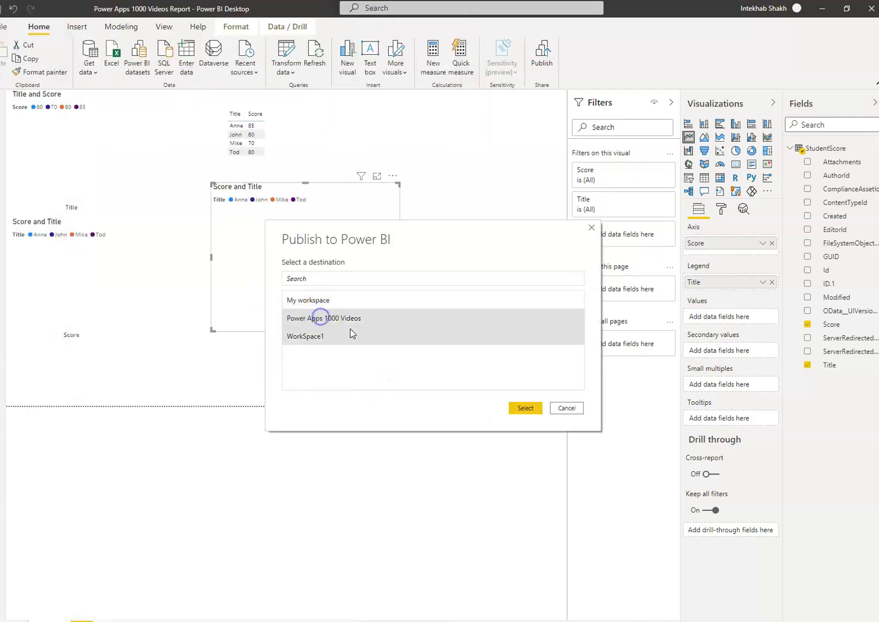
click(524, 407)
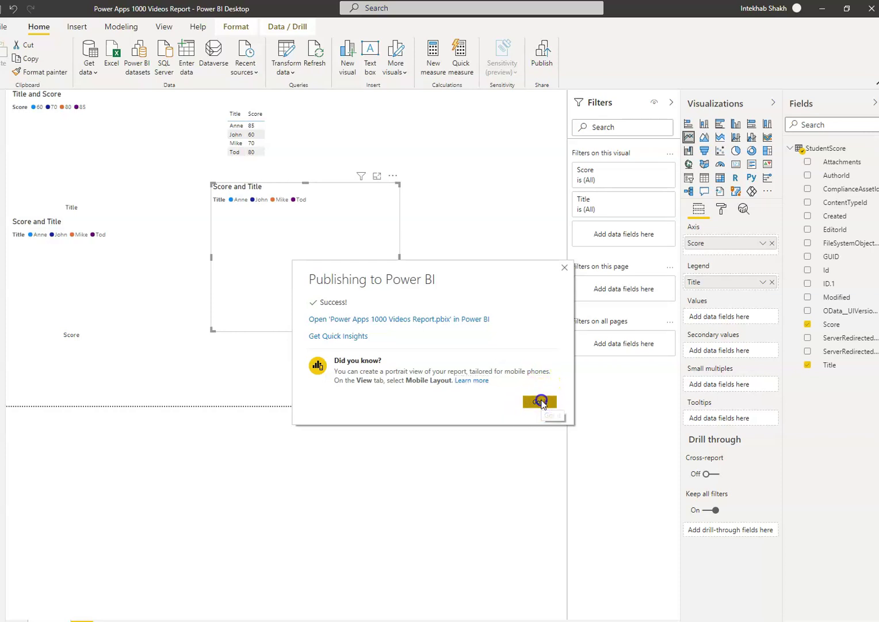
click(530, 401)
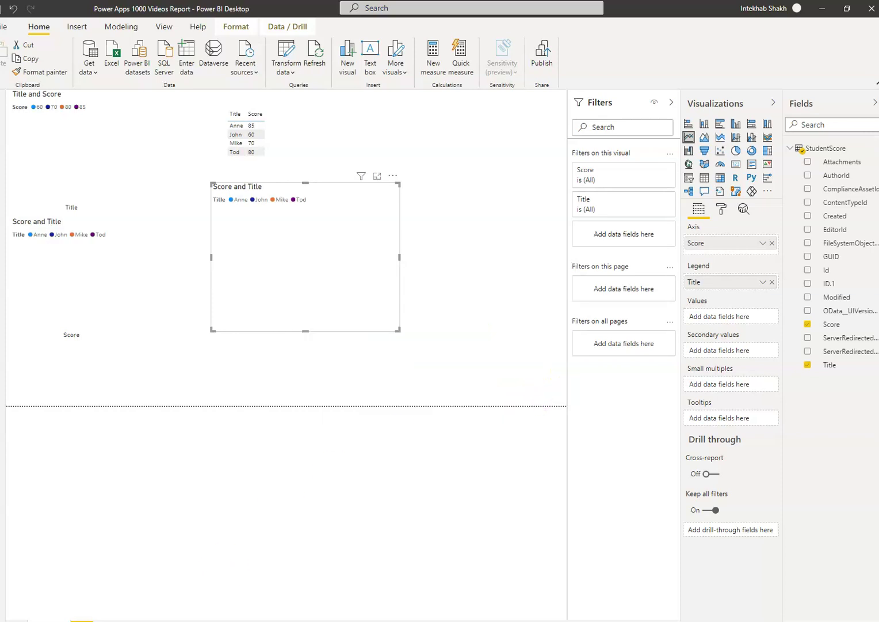
key(alt+Tab)
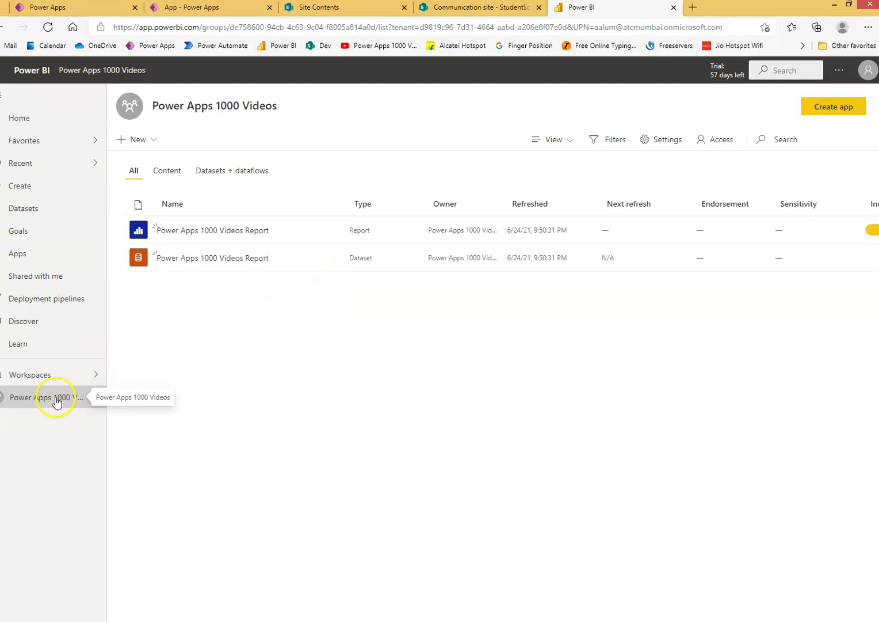
- Pin the Power Apps 1000 Videos Report page live to a new dashboard named Power Apps 1000 Videos DB
click(217, 234)
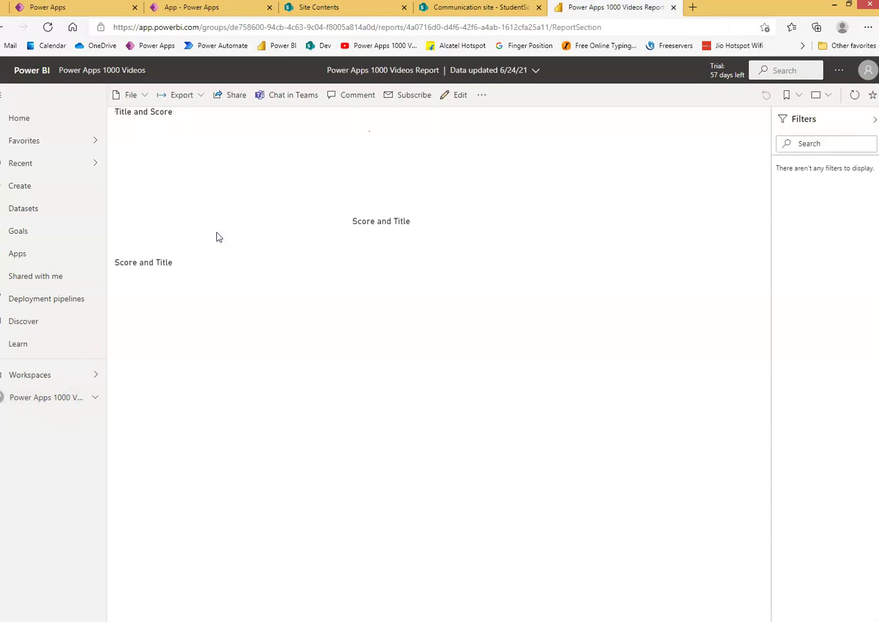
click(225, 247)
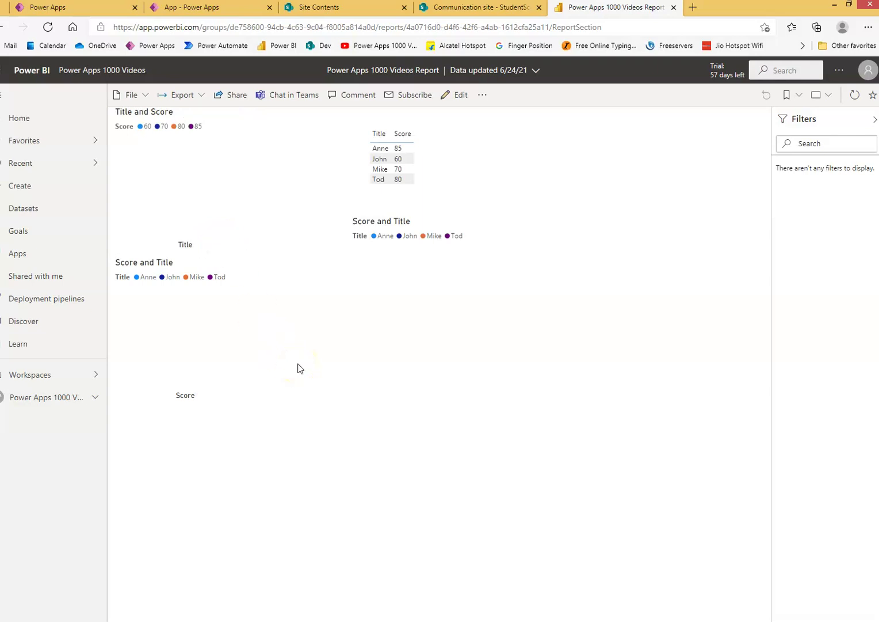
click(482, 94)
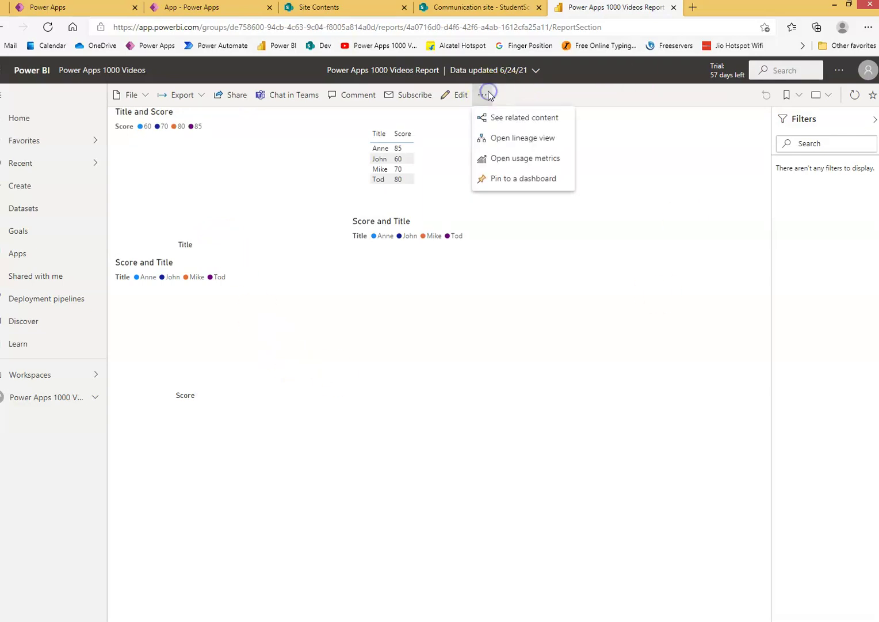
click(516, 183)
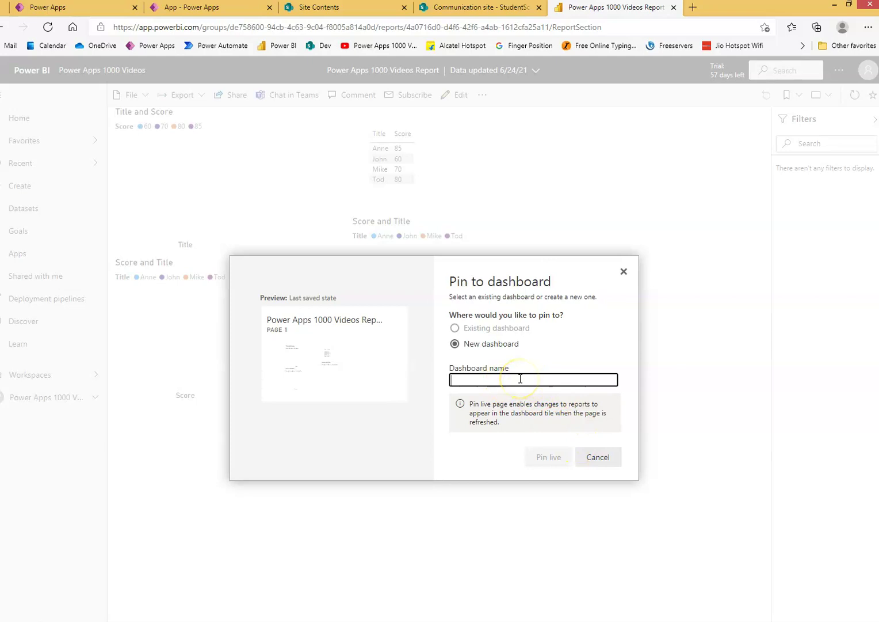
text(Power Apps 1000 Videos DB)
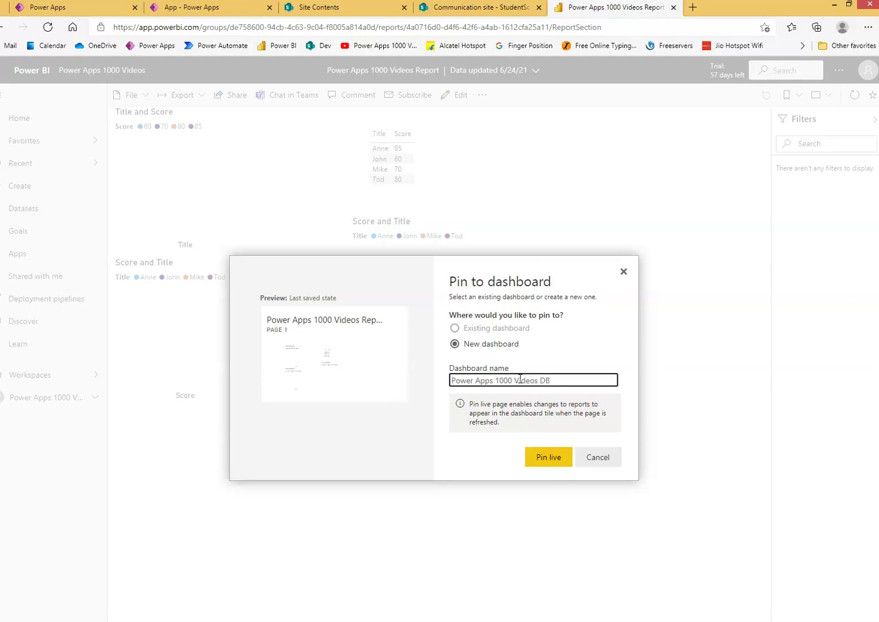
click(554, 463)
click(554, 463)
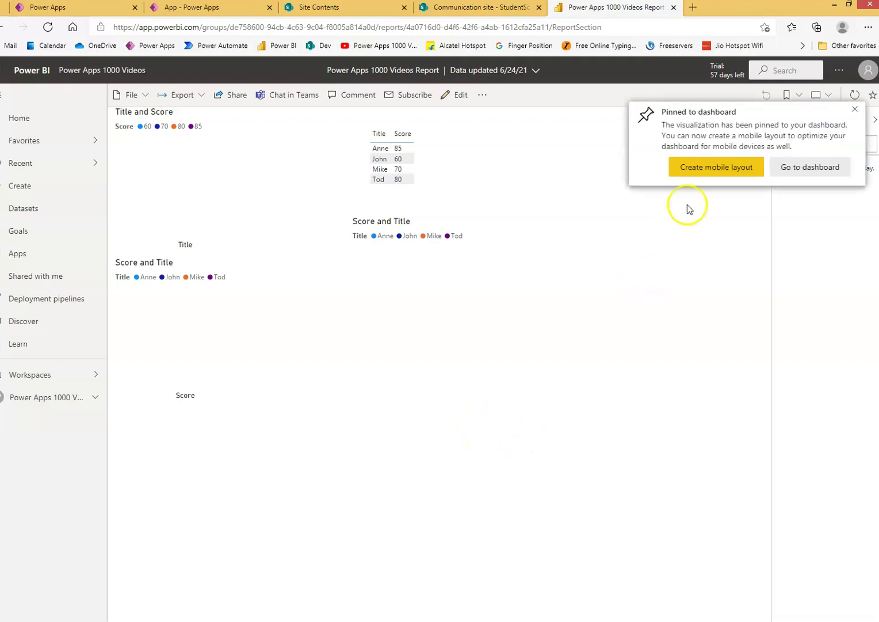
click(856, 113)
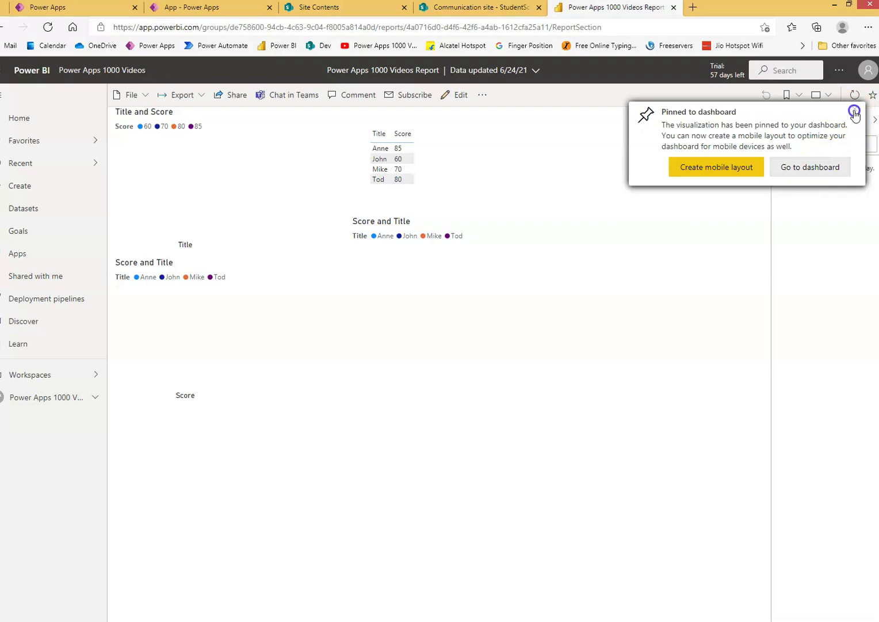
- Open the new Power Apps 1000 Videos DB dashboard from the workspace, then go back to Power Apps studio
click(53, 398)
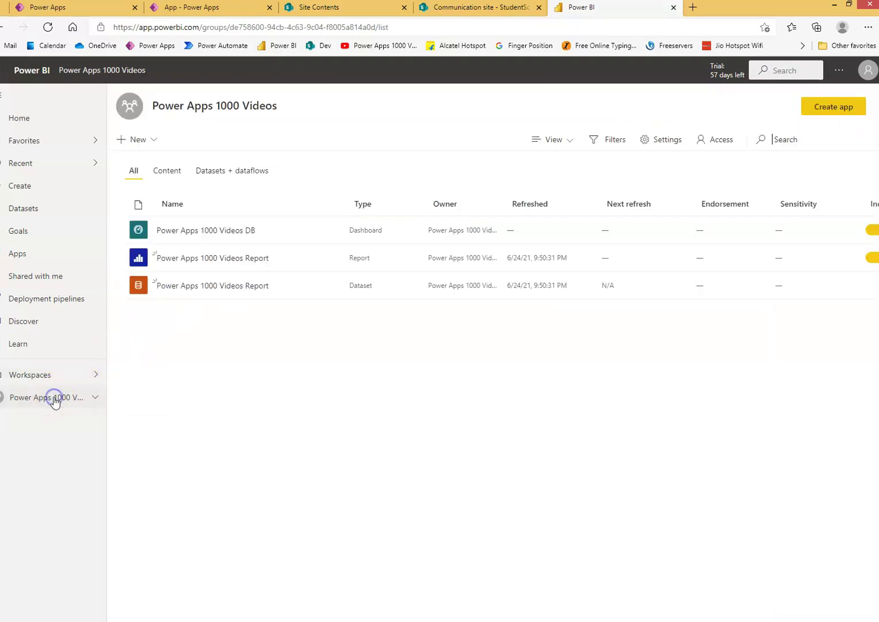
click(213, 230)
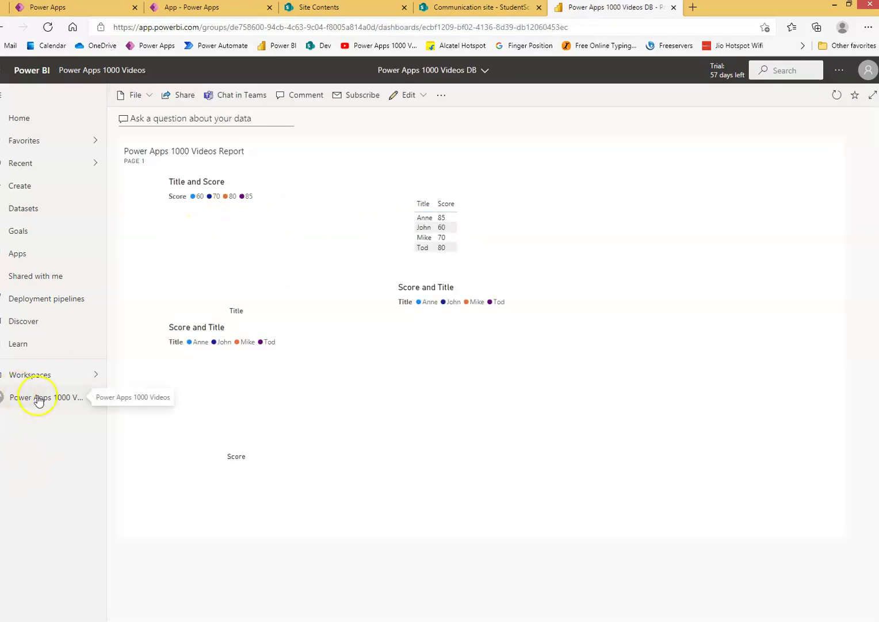
click(202, 8)
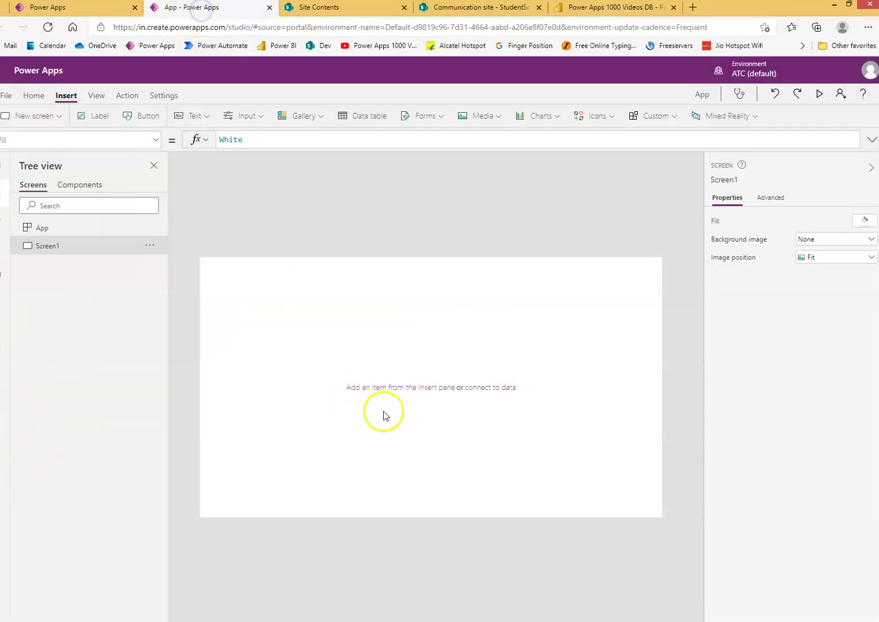
- Insert a Power BI tile on Screen1 showing the Power Apps 1000 Videos Report from the DB dashboard
click(562, 117)
click(552, 200)
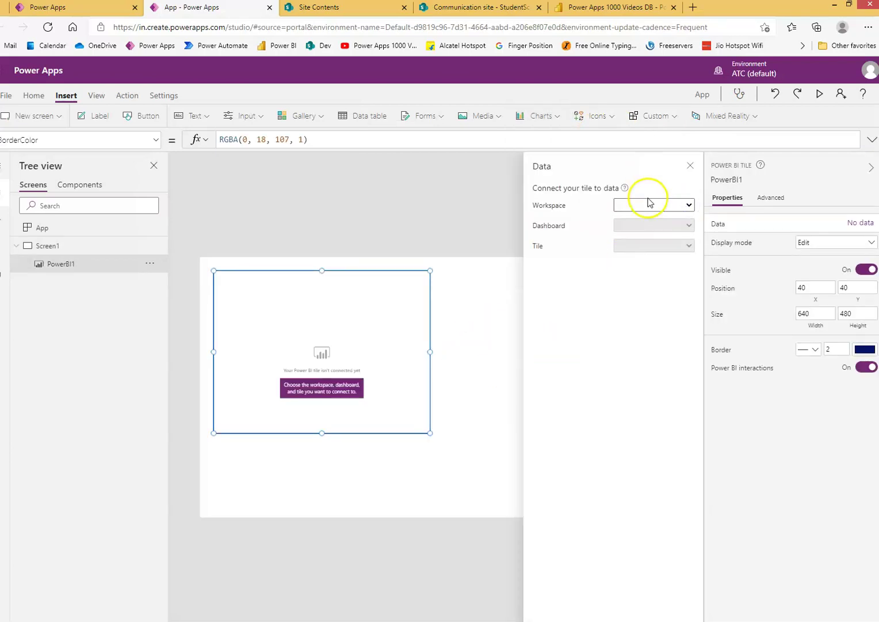
click(656, 209)
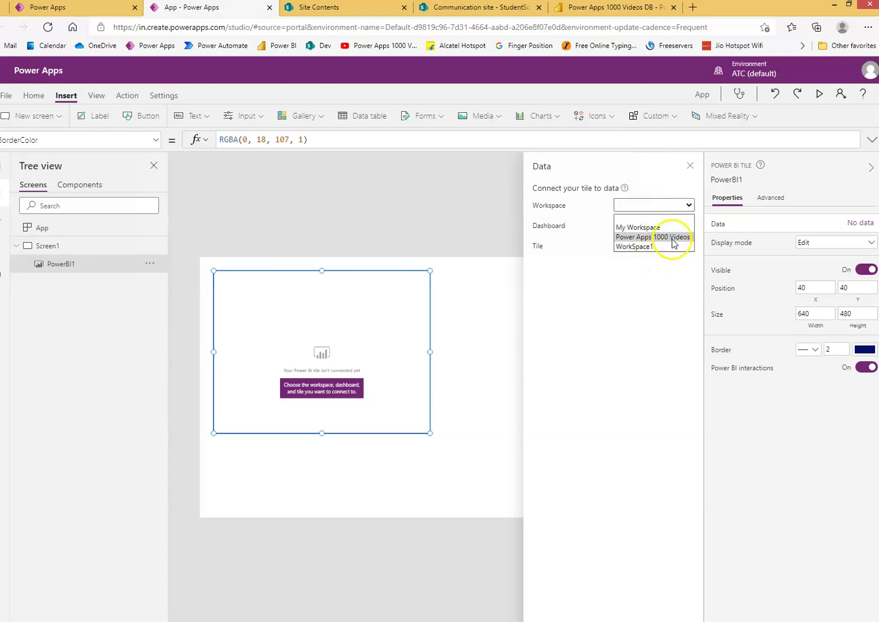
click(672, 240)
click(674, 229)
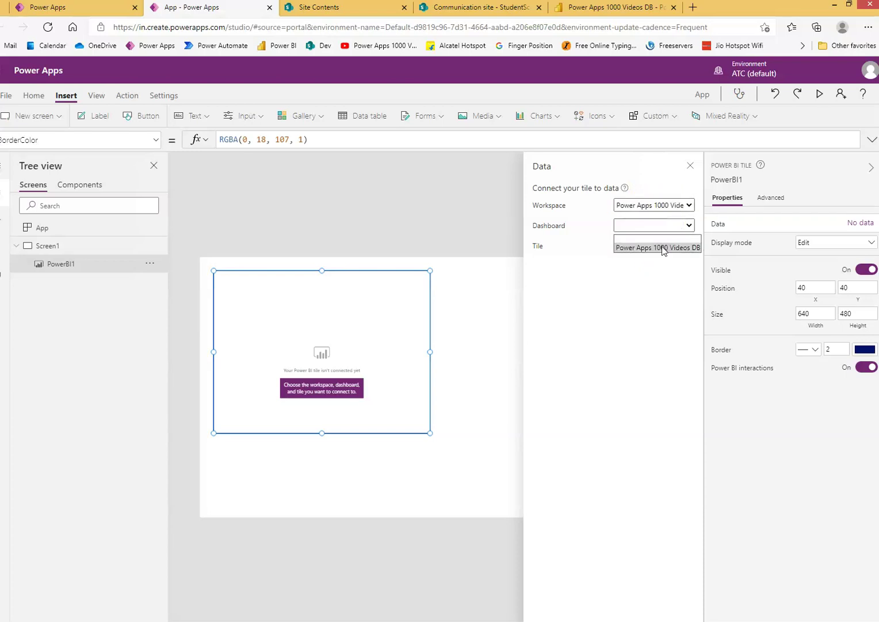
click(663, 248)
click(689, 247)
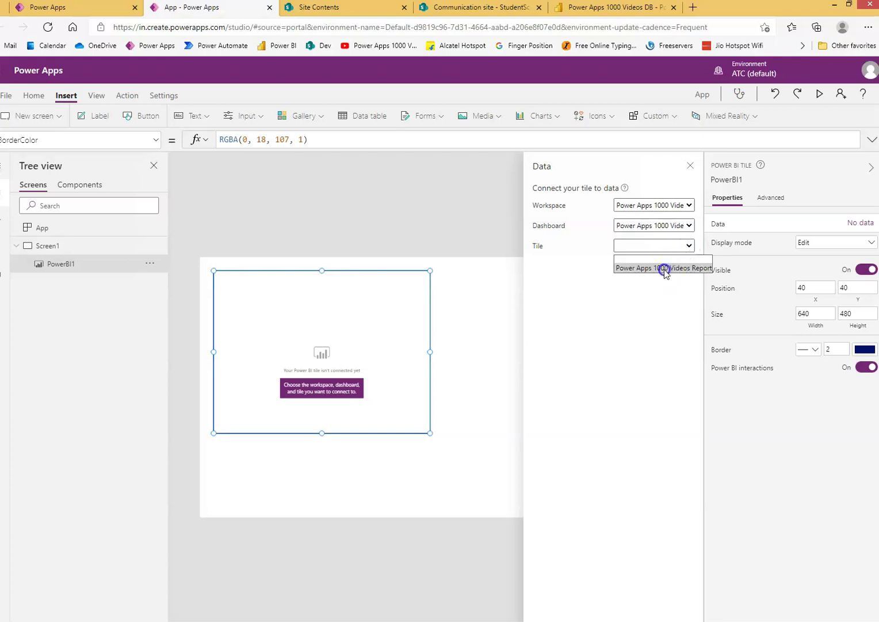
click(611, 269)
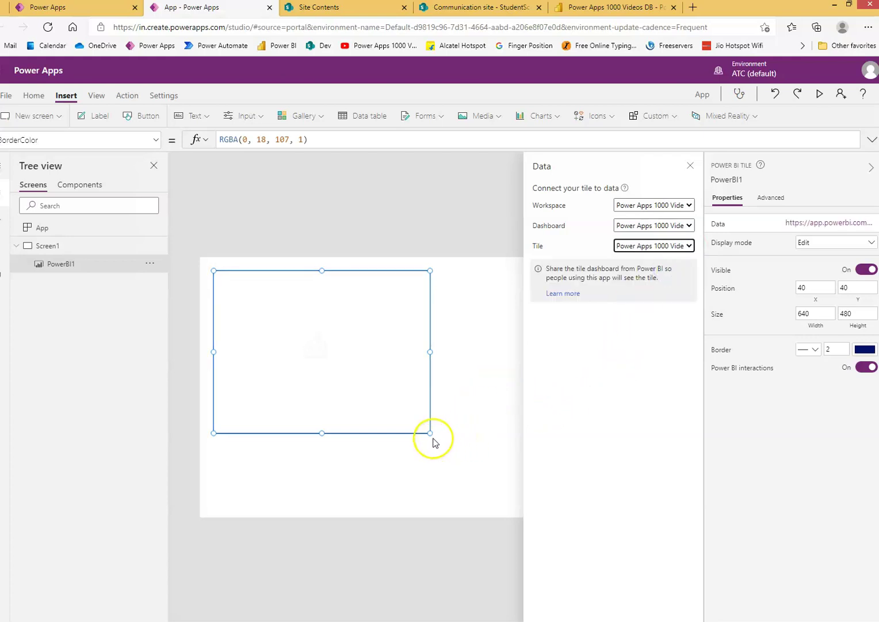
- Enlarge the Power BI tile to 1249 × 667, closing its data settings pane
drag(430, 433, 509, 476)
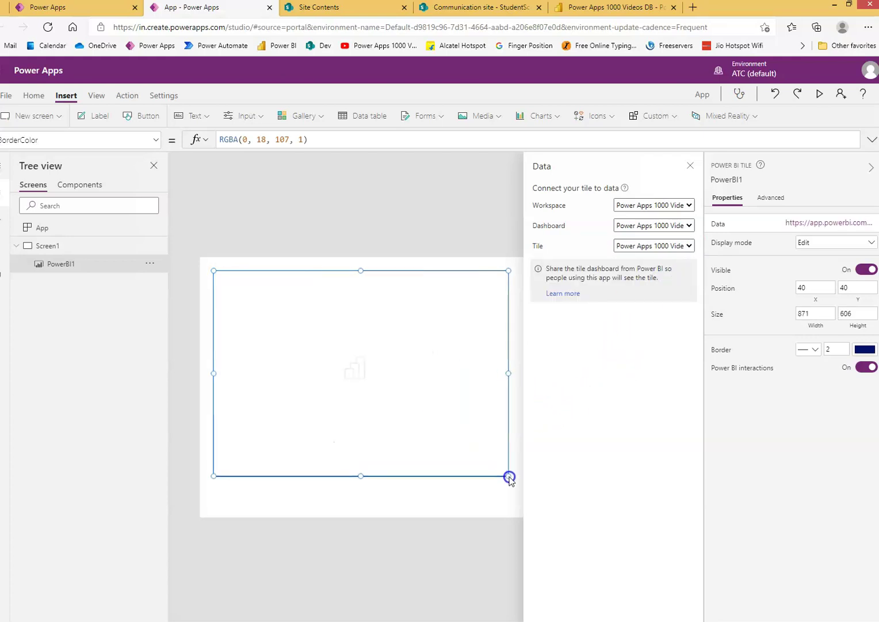
click(690, 166)
drag(508, 476, 636, 496)
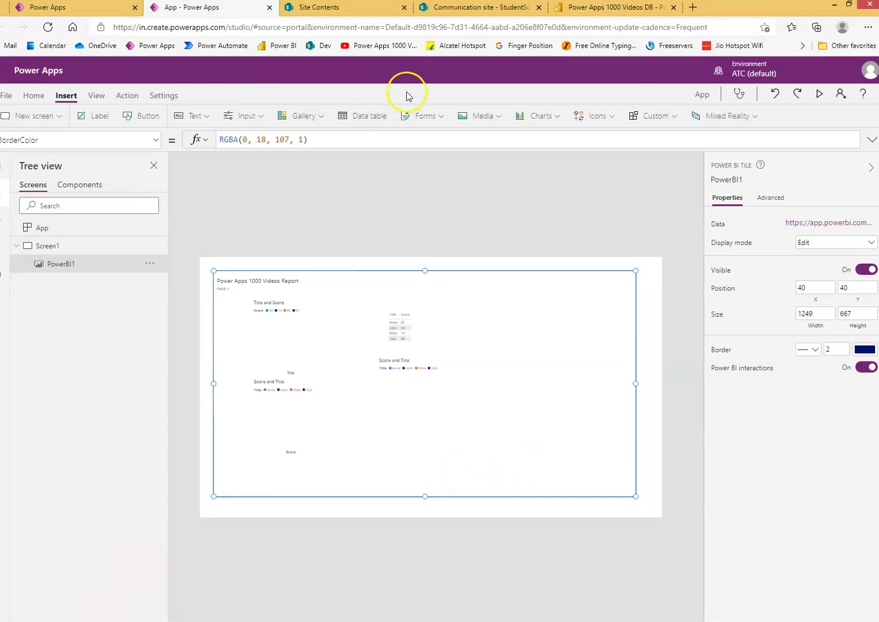
click(495, 8)
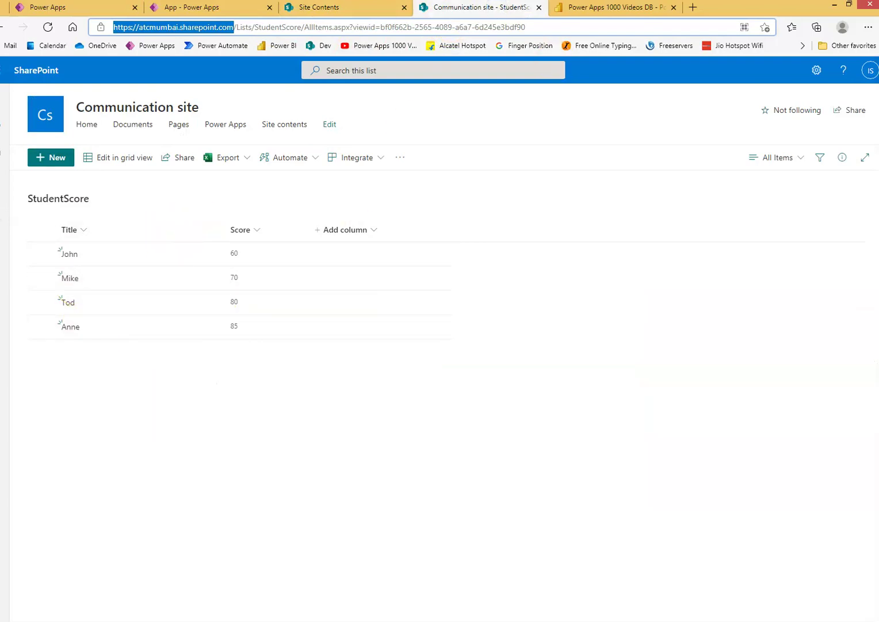
click(596, 8)
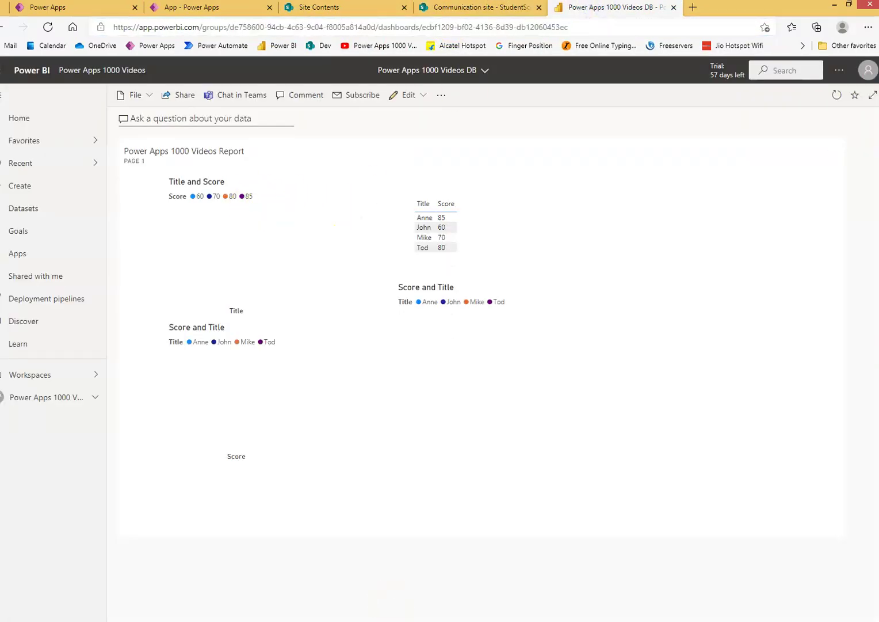
key(alt+Tab)
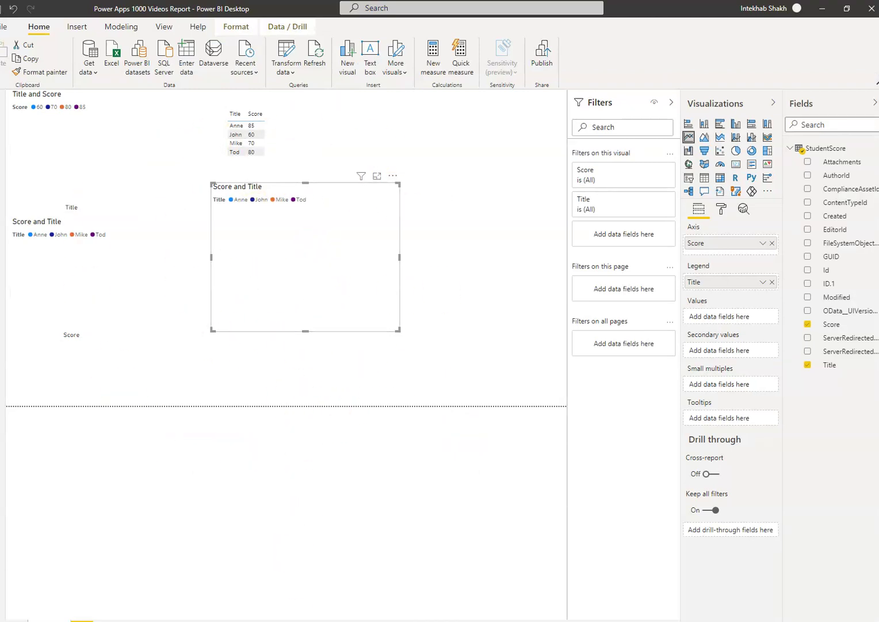
key(alt+Tab)
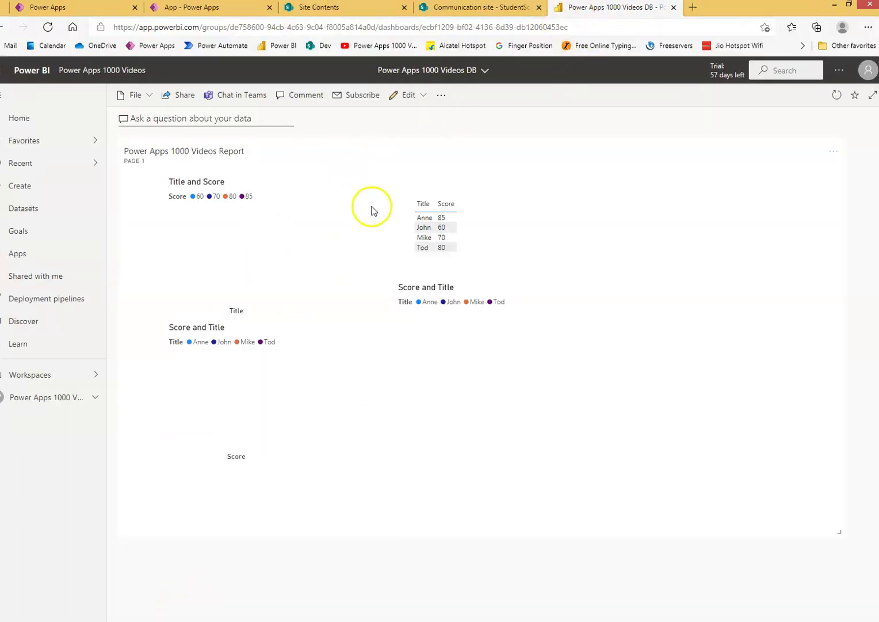
click(442, 95)
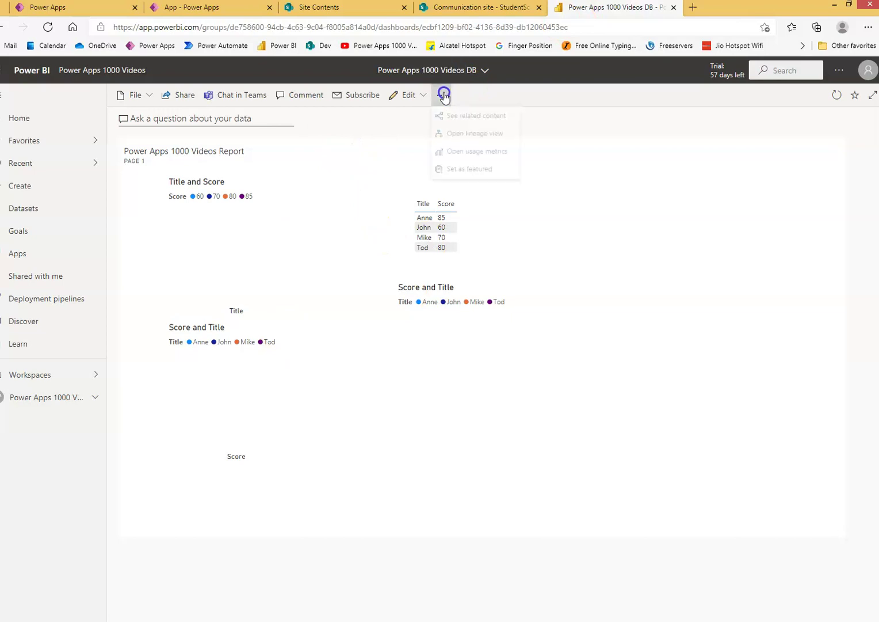
click(466, 96)
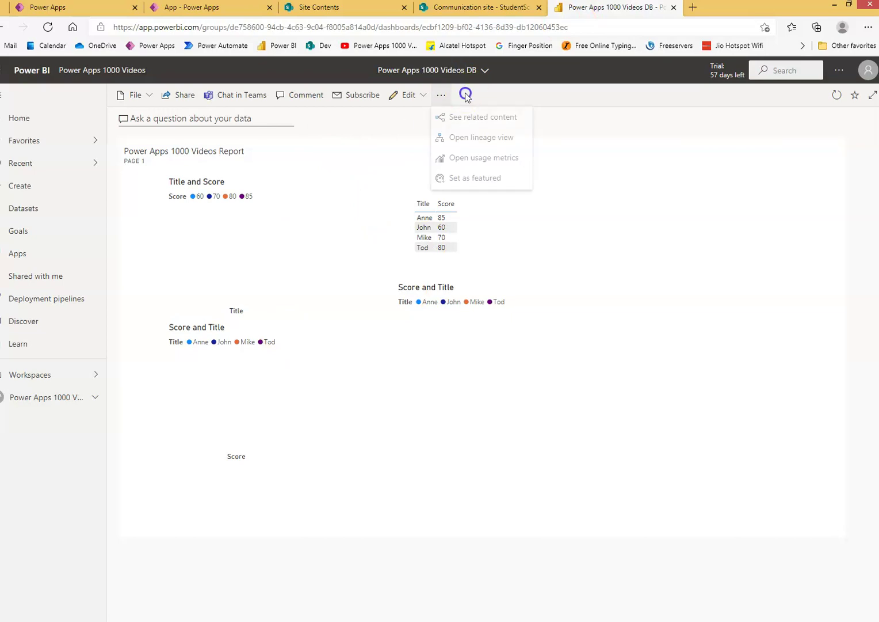
click(68, 398)
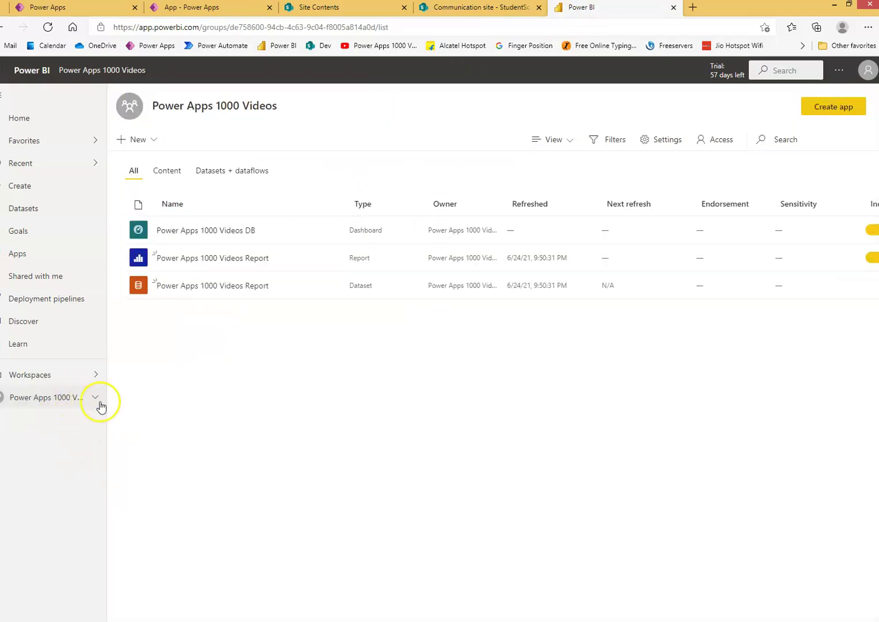
click(233, 231)
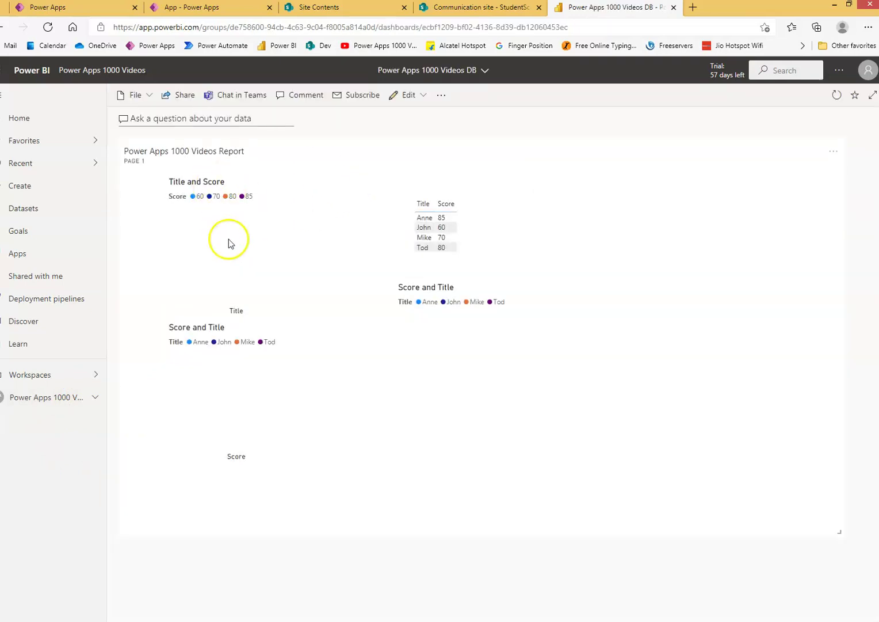
click(216, 9)
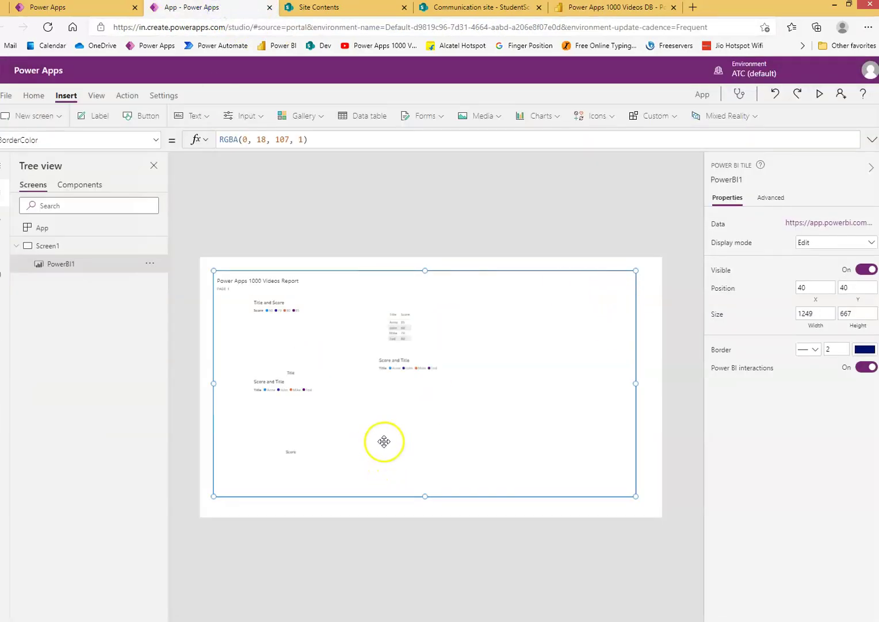